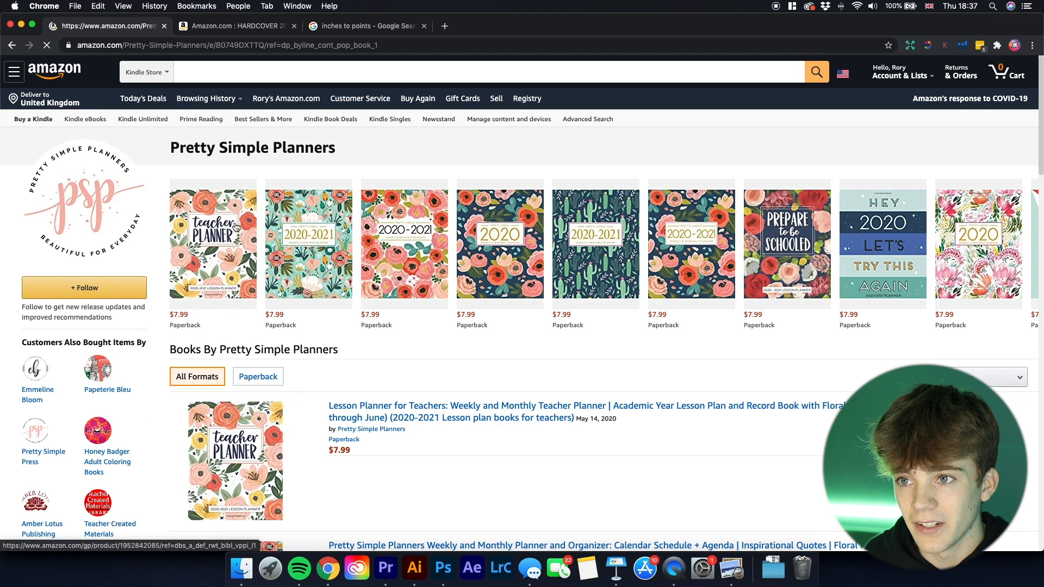
# Browse the Pretty Simple Planners books, open the coral floral 2020-2021 planner and bring up its inside preview.
pyautogui.moveTo(475, 255)
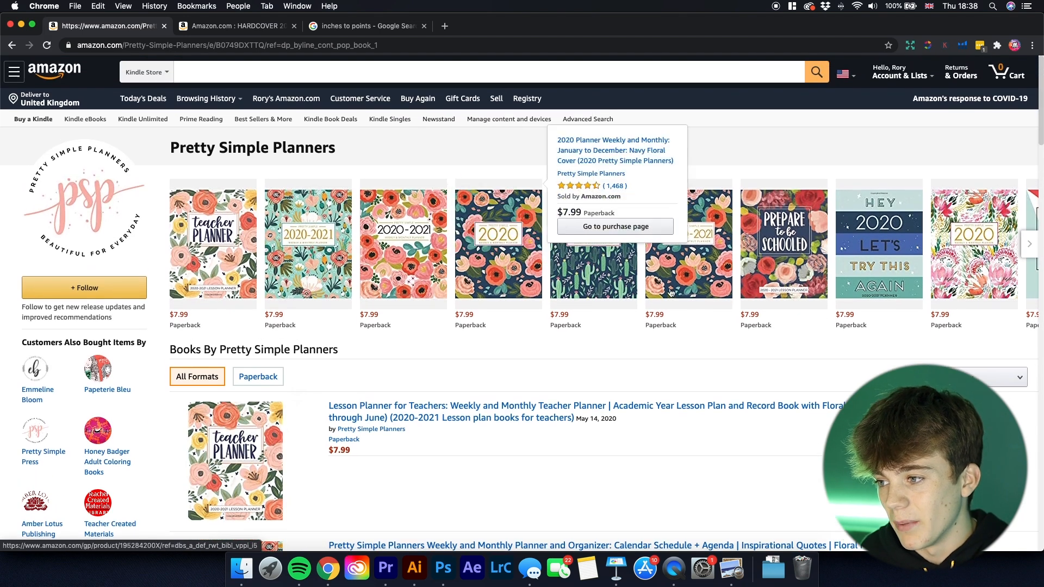
pyautogui.moveTo(688, 276)
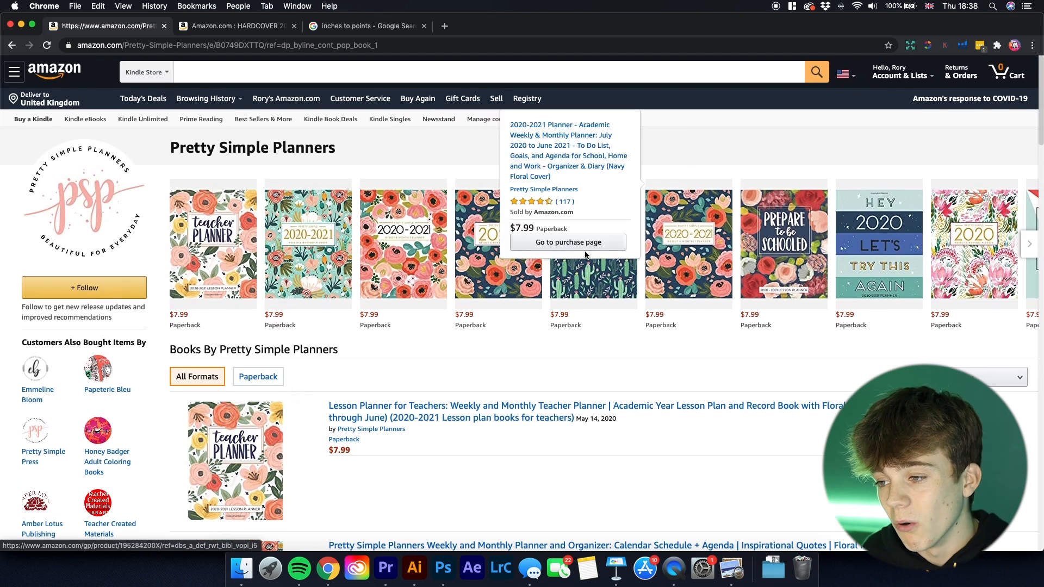
pyautogui.moveTo(377, 237)
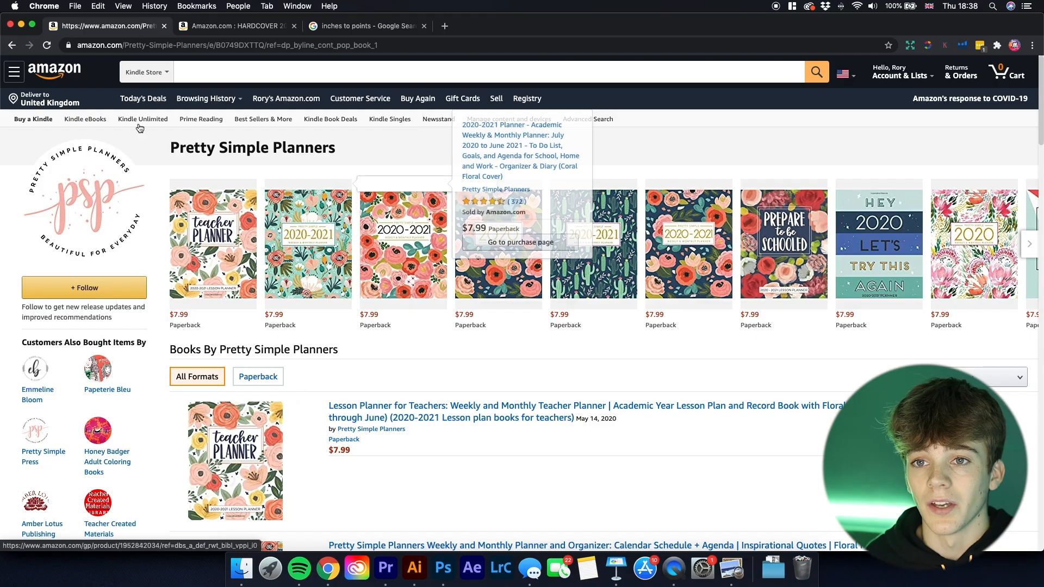
pyautogui.click(12, 45)
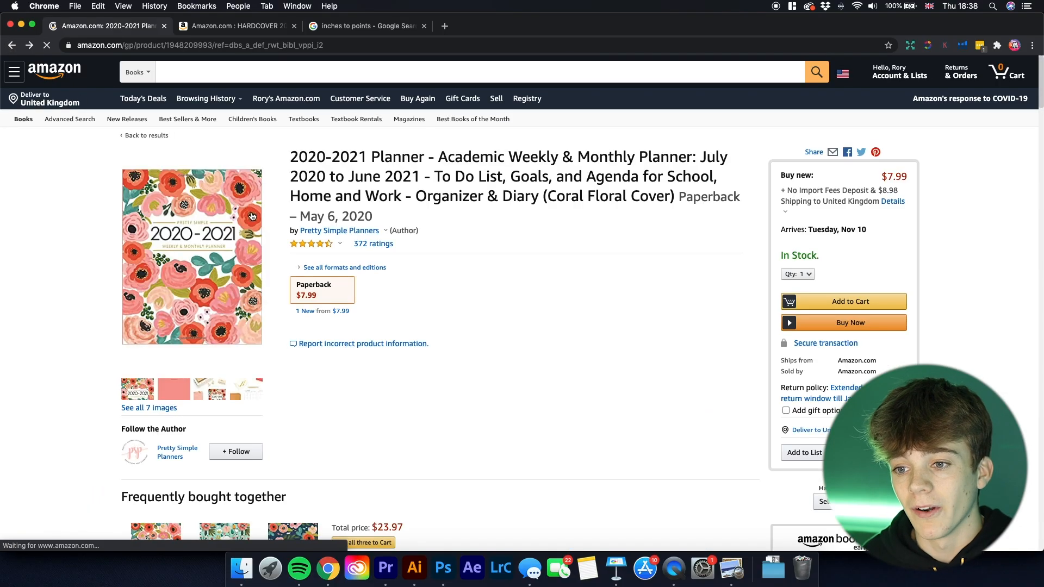
pyautogui.click(223, 233)
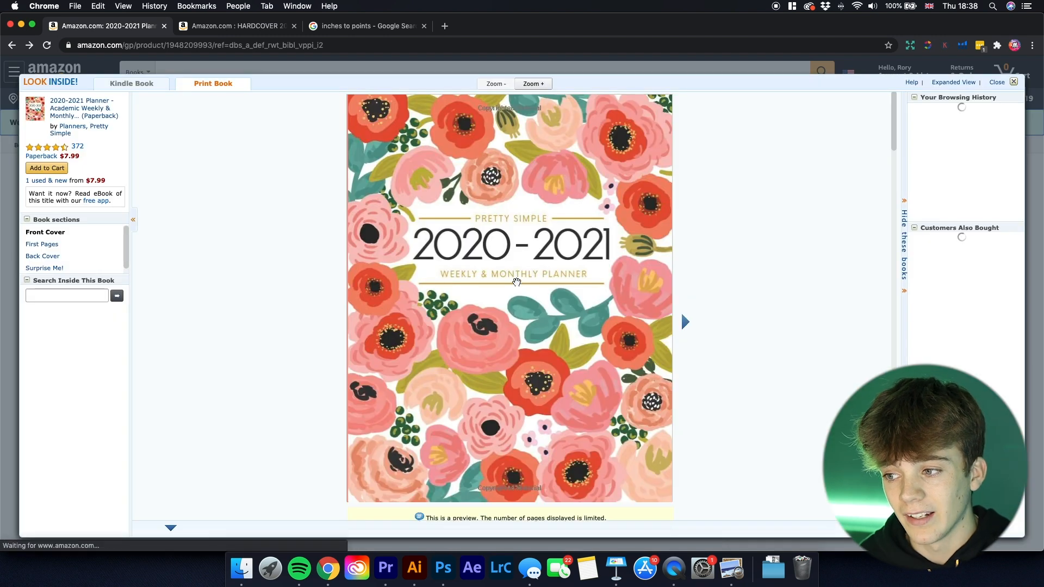
# Look through the planner preview's first pages and examine the layout of the Year in Review calendar.
pyautogui.scroll(-15, 672, 325)
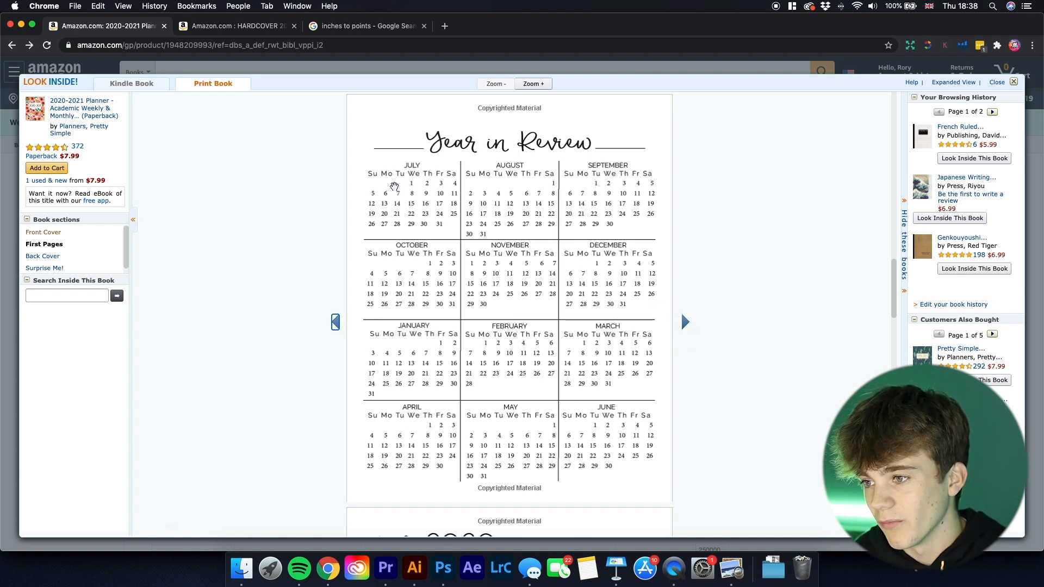
pyautogui.scroll(-4, 558, 207)
pyautogui.scroll(12, 460, 401)
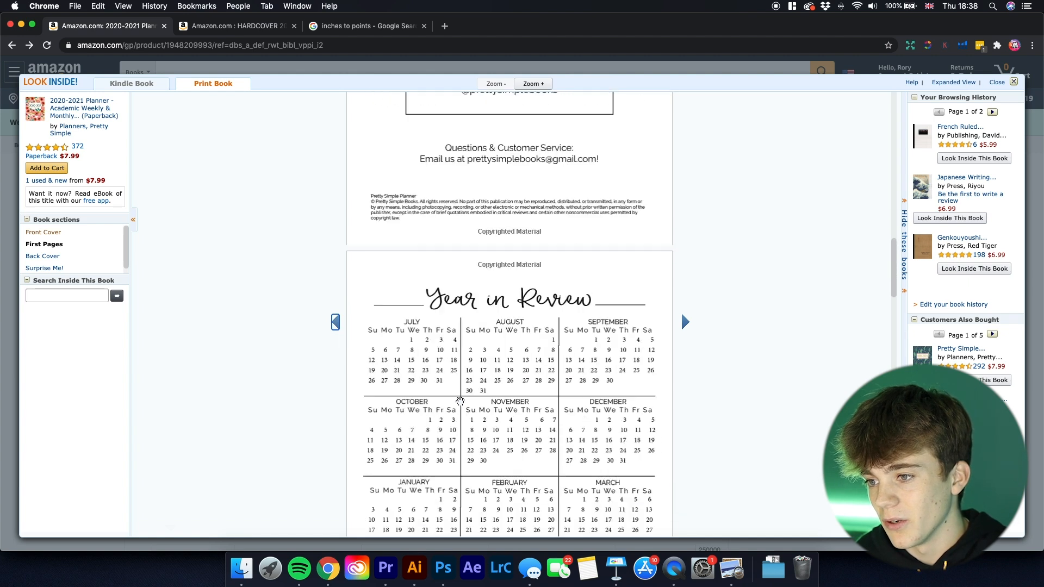
pyautogui.scroll(-2, 460, 401)
pyautogui.scroll(-5, 399, 239)
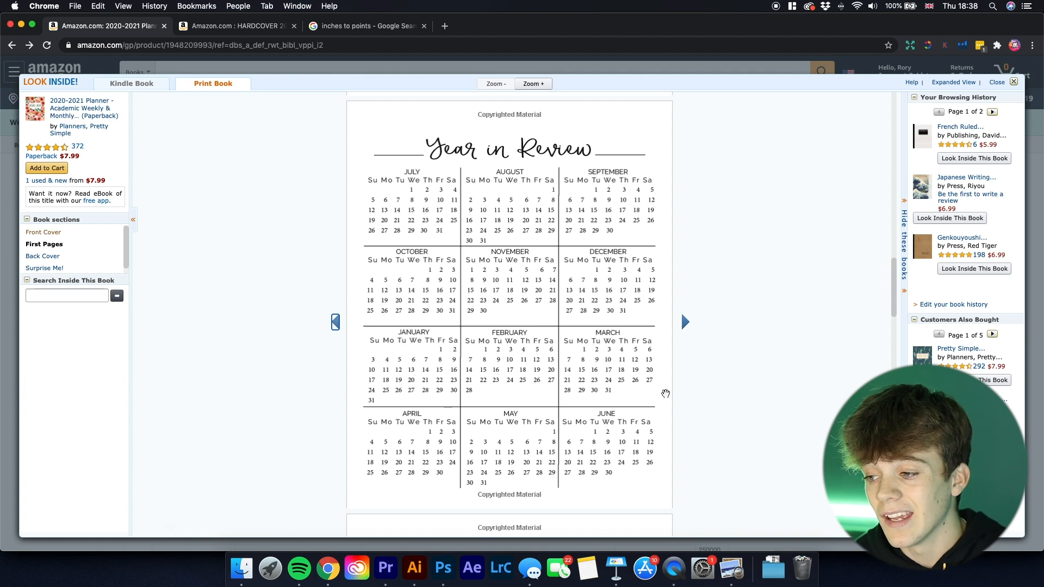
pyautogui.scroll(-5, 661, 398)
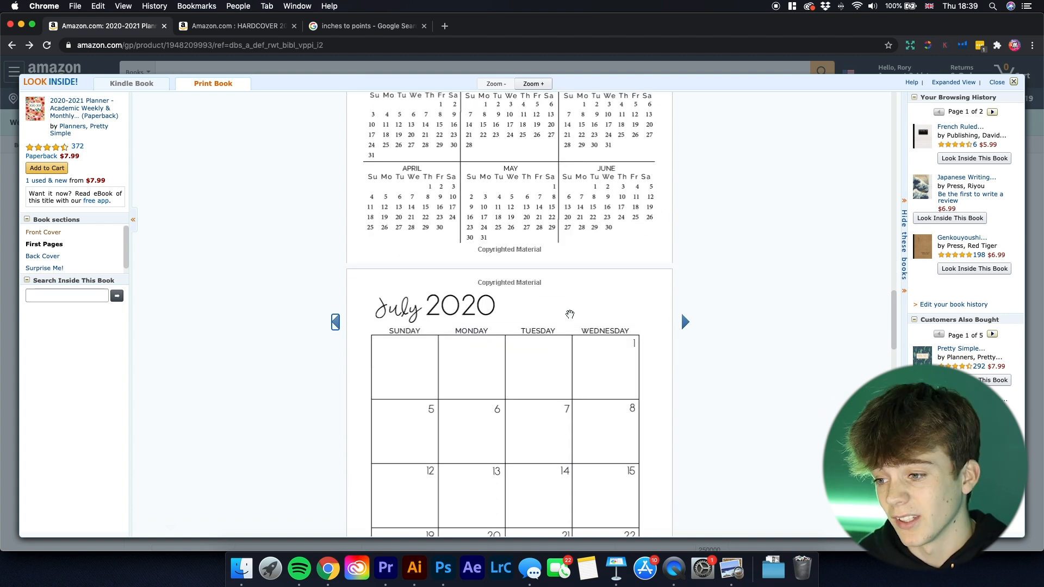
# Examine how the July 2020 month is laid out across its two pages in the planner preview, including the notes column.
pyautogui.scroll(-4, 571, 314)
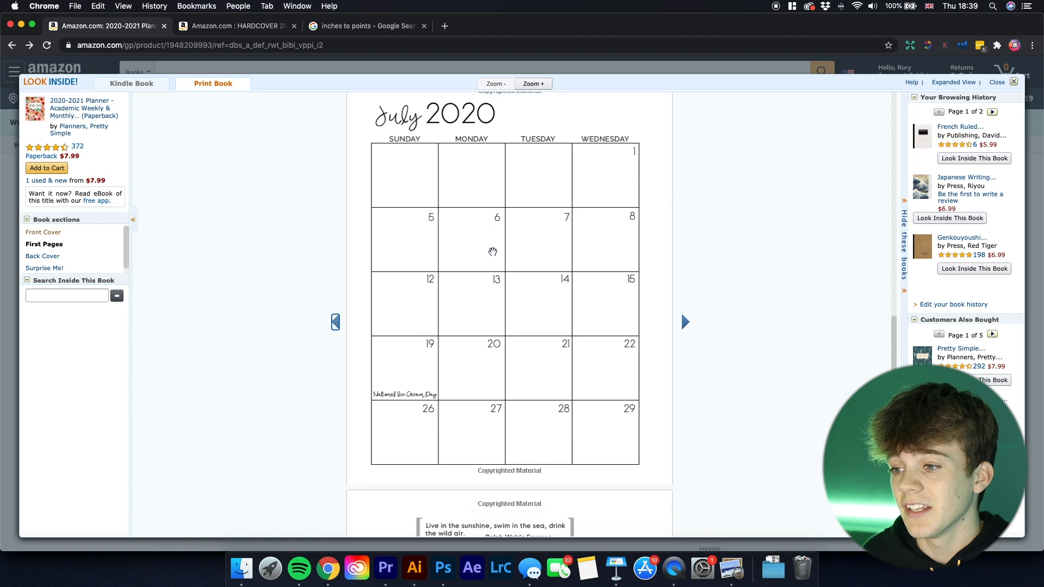
pyautogui.scroll(1, 493, 252)
pyautogui.scroll(-1, 493, 254)
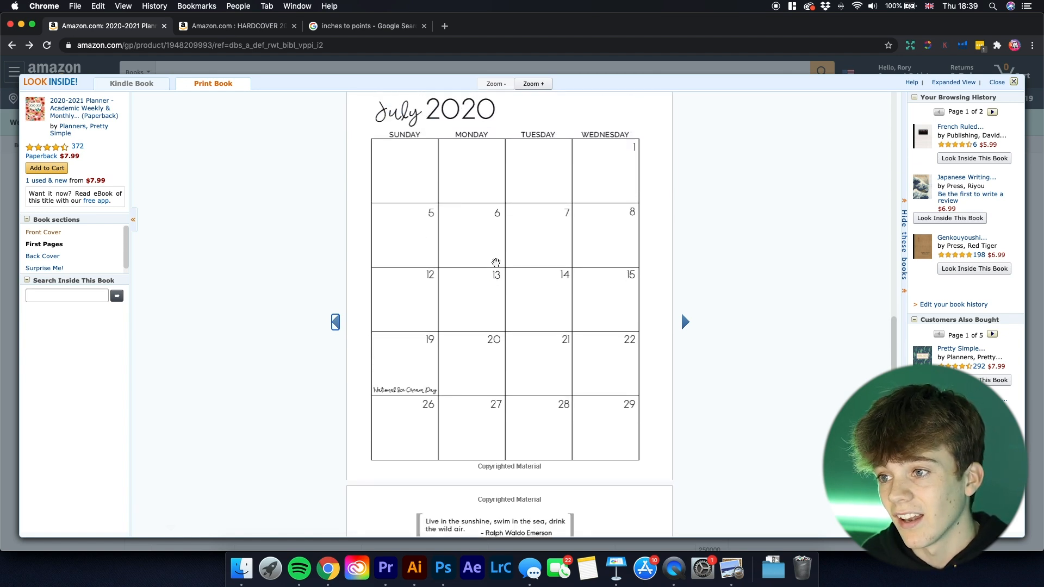
pyautogui.scroll(1, 496, 263)
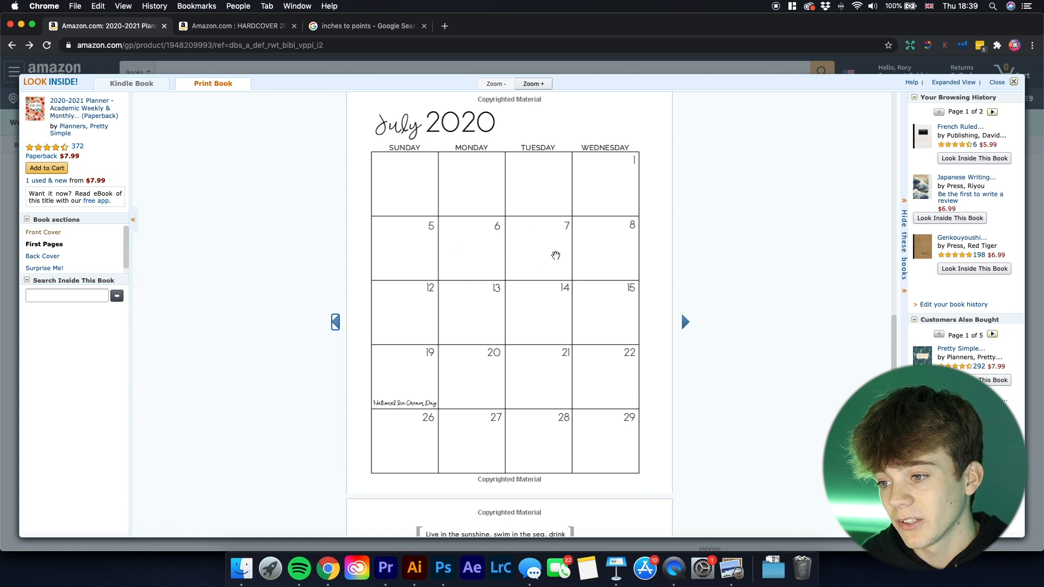
pyautogui.scroll(-10, 542, 234)
pyautogui.scroll(-2, 512, 383)
pyautogui.scroll(9, 511, 383)
pyautogui.scroll(-8, 511, 383)
pyautogui.scroll(5, 512, 384)
pyautogui.scroll(-2, 512, 384)
pyautogui.scroll(1, 513, 384)
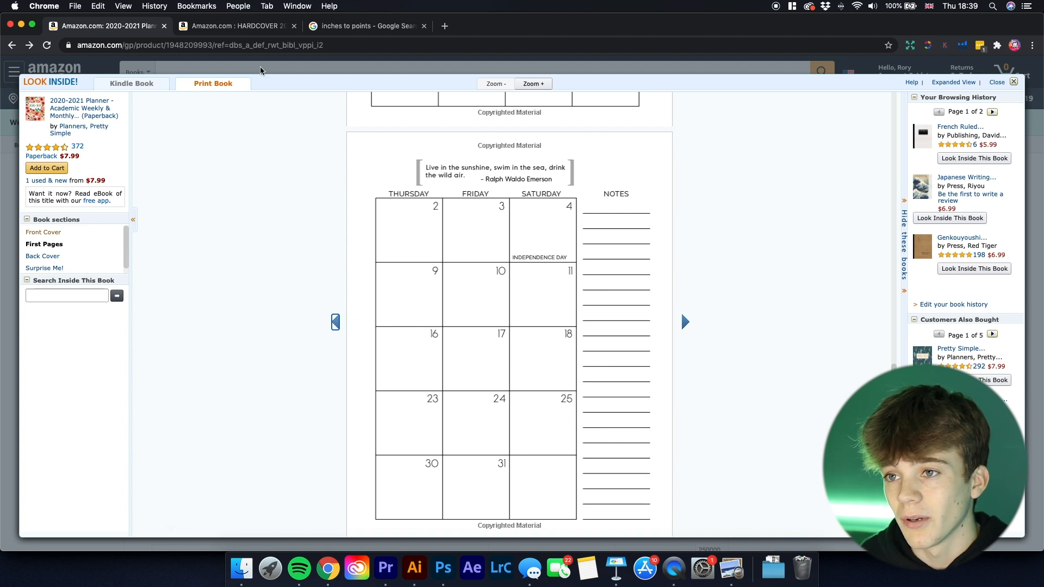
# Switch to the hardcover 2021 planner listing and view its product images.
pyautogui.click(253, 26)
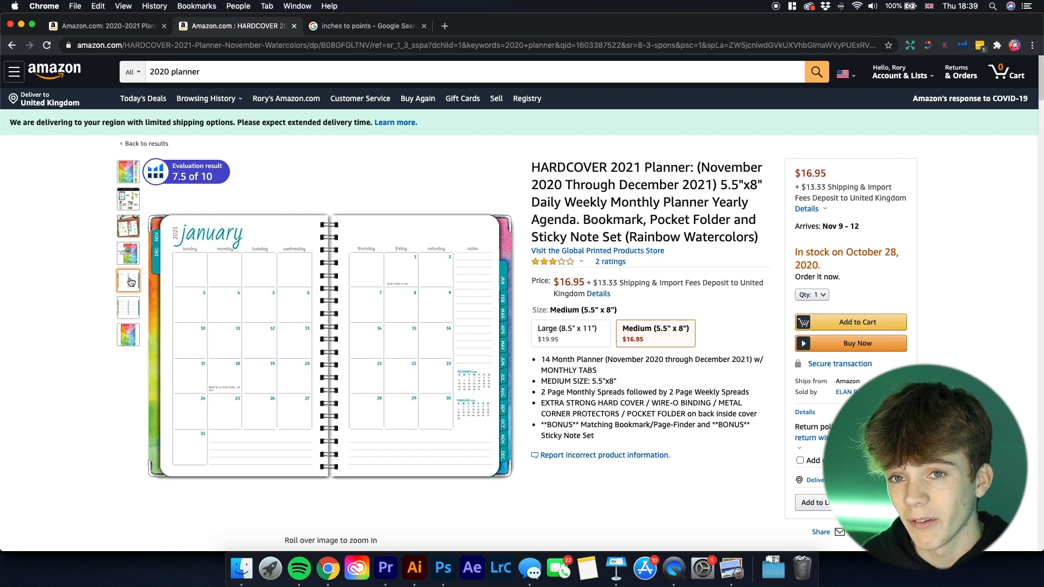
pyautogui.moveTo(133, 192)
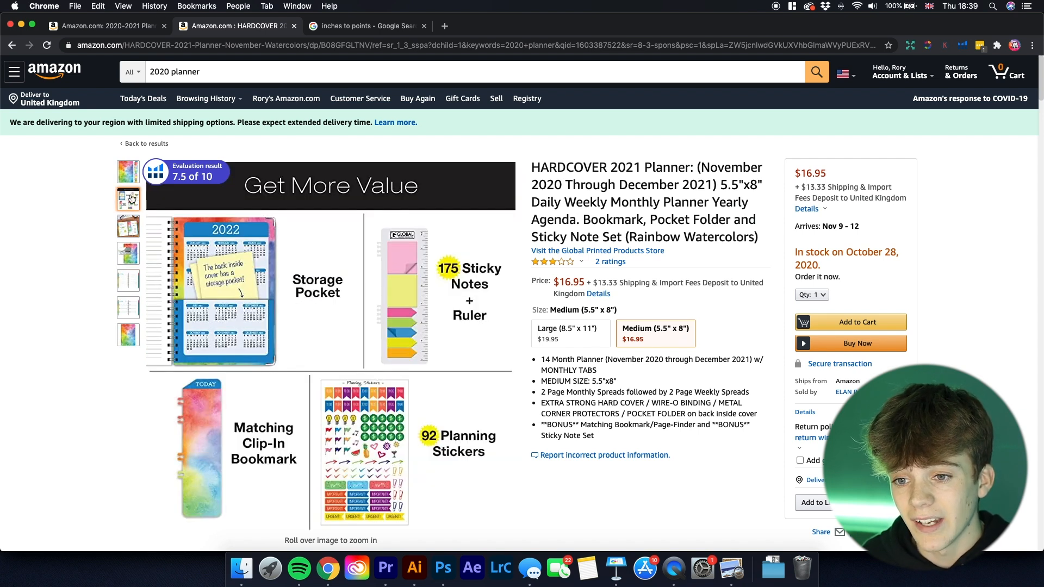
pyautogui.moveTo(135, 317)
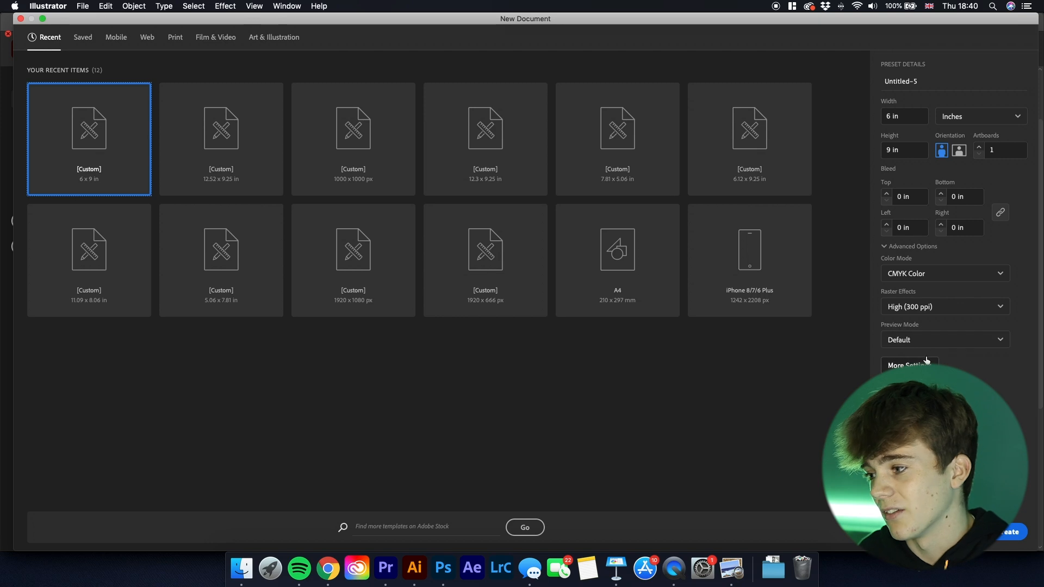
# Create a new 6 x 9 in portrait Illustrator document with one artboard, CMYK colour and 300 ppi raster effects.
pyautogui.click(1020, 531)
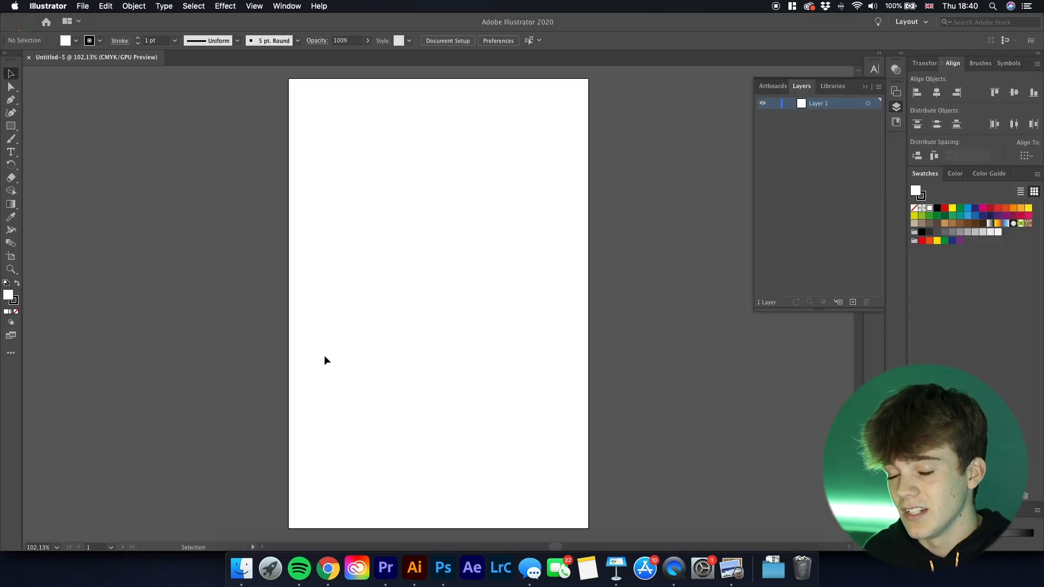
pyautogui.scroll(-2, 426, 336)
pyautogui.scroll(1, 425, 337)
pyautogui.scroll(-1, 425, 337)
pyautogui.scroll(1, 425, 336)
pyautogui.scroll(-1, 424, 332)
pyautogui.scroll(1, 425, 333)
pyautogui.scroll(-1, 424, 333)
pyautogui.scroll(1, 424, 332)
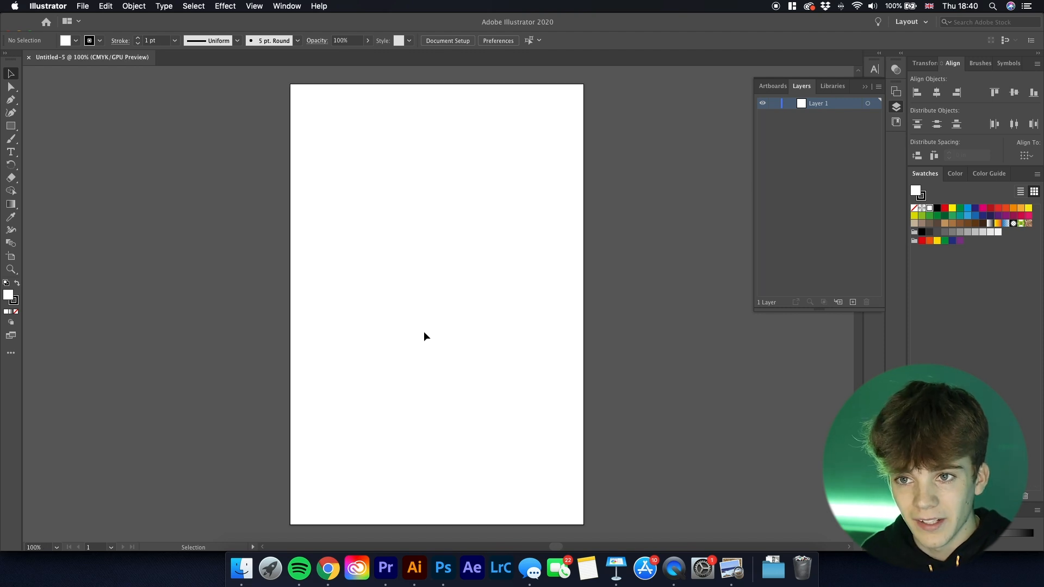
# Switch to Chrome to check the July 2020 calendar page in the planner preview, and return to Illustrator.
pyautogui.click(330, 573)
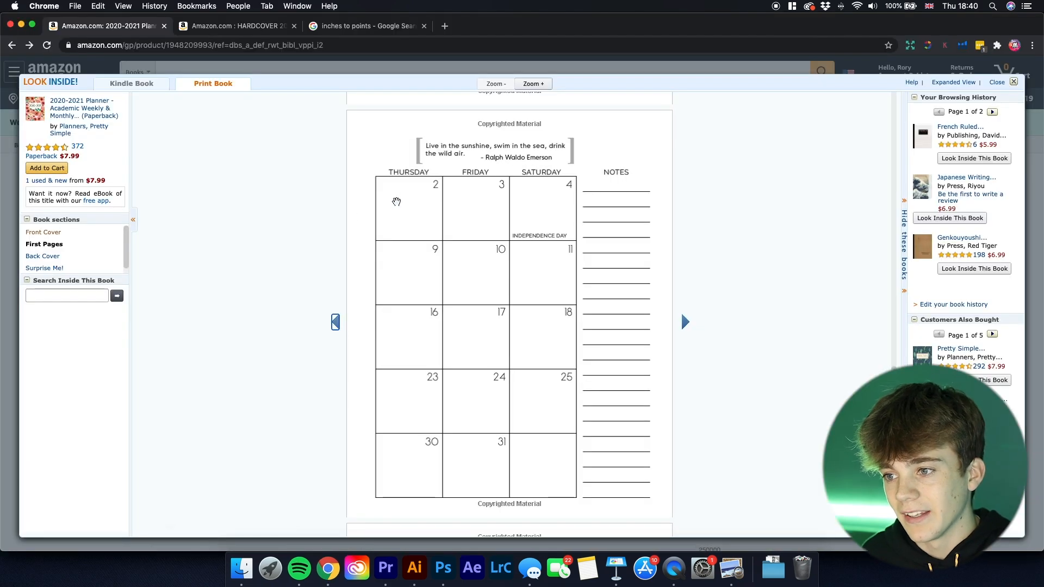
pyautogui.click(333, 323)
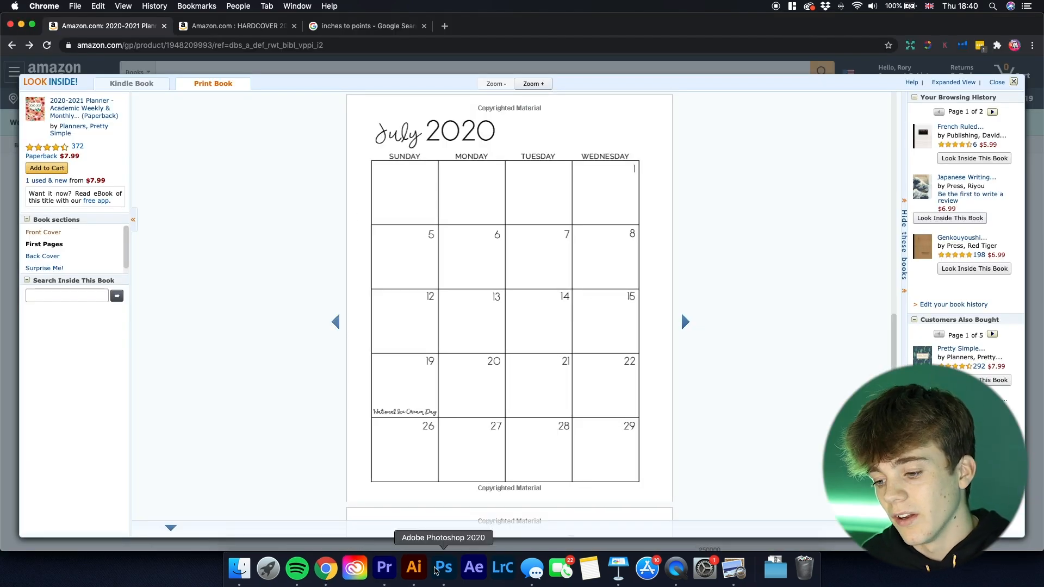
pyautogui.click(423, 569)
# Draw a square about 0.97 in wide near the page's upper edge and copy it sideways into a row of four touching squares.
pyautogui.click(11, 126)
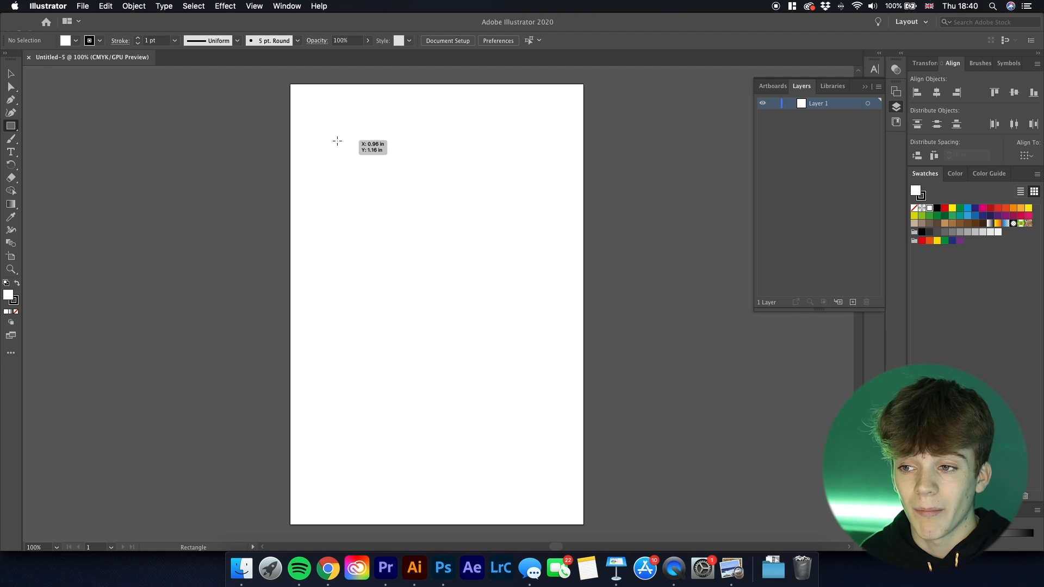
pyautogui.moveTo(338, 151); pyautogui.dragTo(486, 142)
pyautogui.press('v')
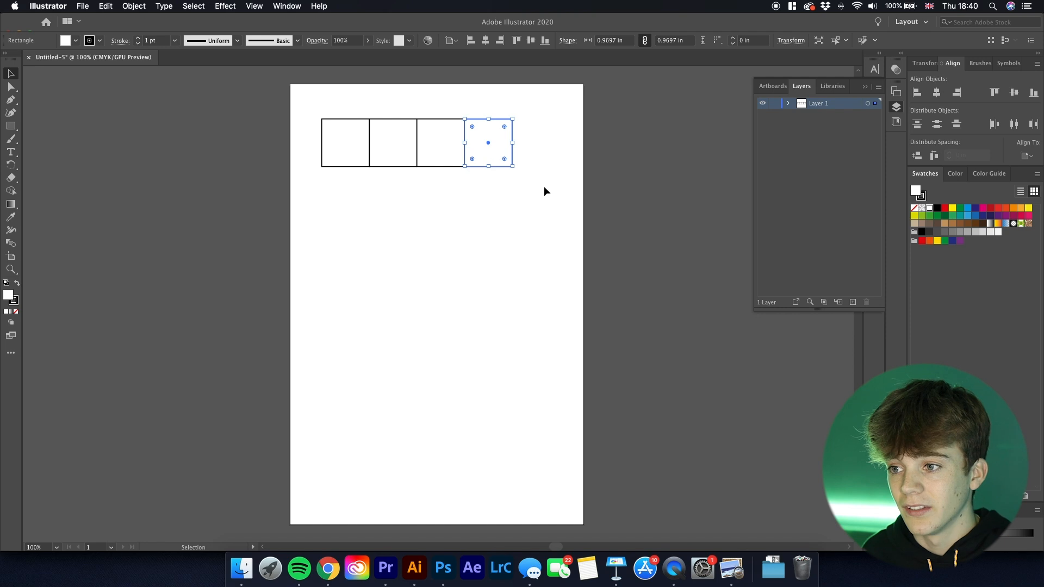
# Enlarge the row of four squares proportionally to about 1.16 in per square and centre it across the page width.
pyautogui.click(651, 246)
pyautogui.moveTo(513, 220); pyautogui.dragTo(355, 135)
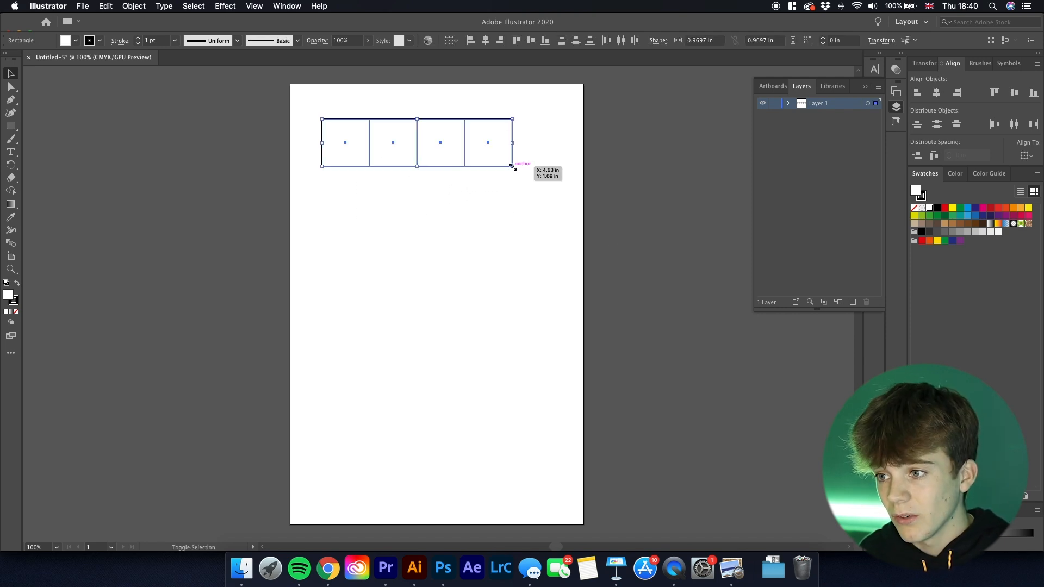
pyautogui.moveTo(511, 166); pyautogui.dragTo(544, 175)
pyautogui.click(484, 193)
pyautogui.moveTo(590, 244); pyautogui.dragTo(409, 145)
pyautogui.click(598, 260)
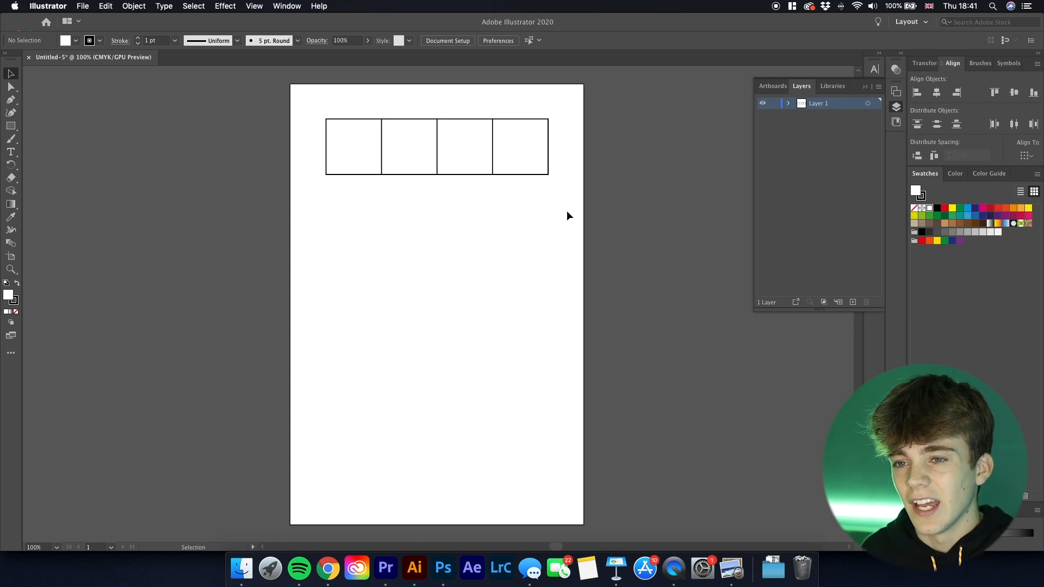
pyautogui.moveTo(564, 213); pyautogui.dragTo(321, 176)
pyautogui.moveTo(406, 146); pyautogui.dragTo(409, 145)
pyautogui.click(661, 271)
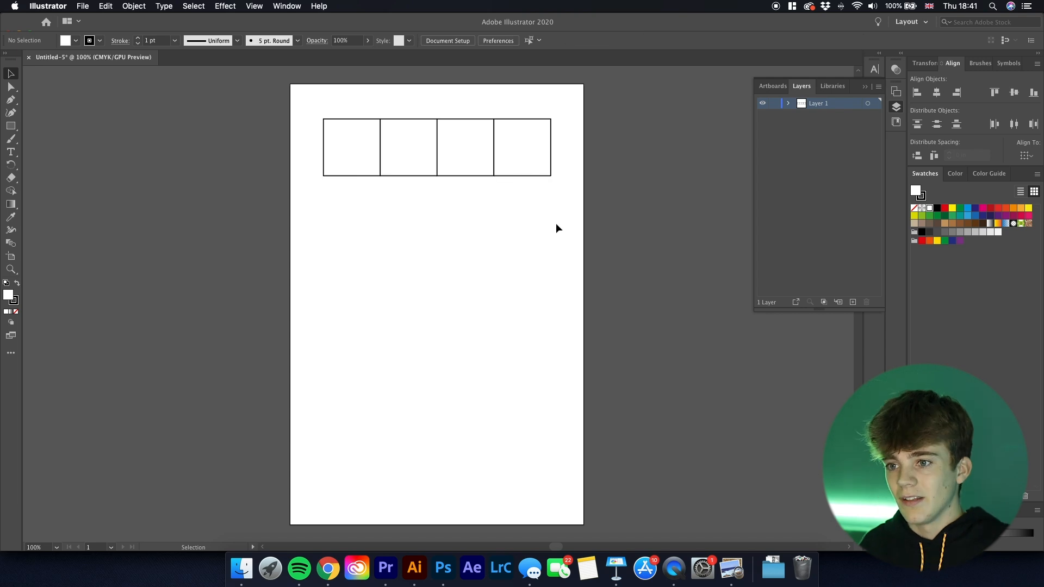
# Duplicate the row of four squares directly downwards, repeating the copy until the calendar grid has six touching rows.
pyautogui.scroll(-2, 549, 216)
pyautogui.scroll(1, 602, 298)
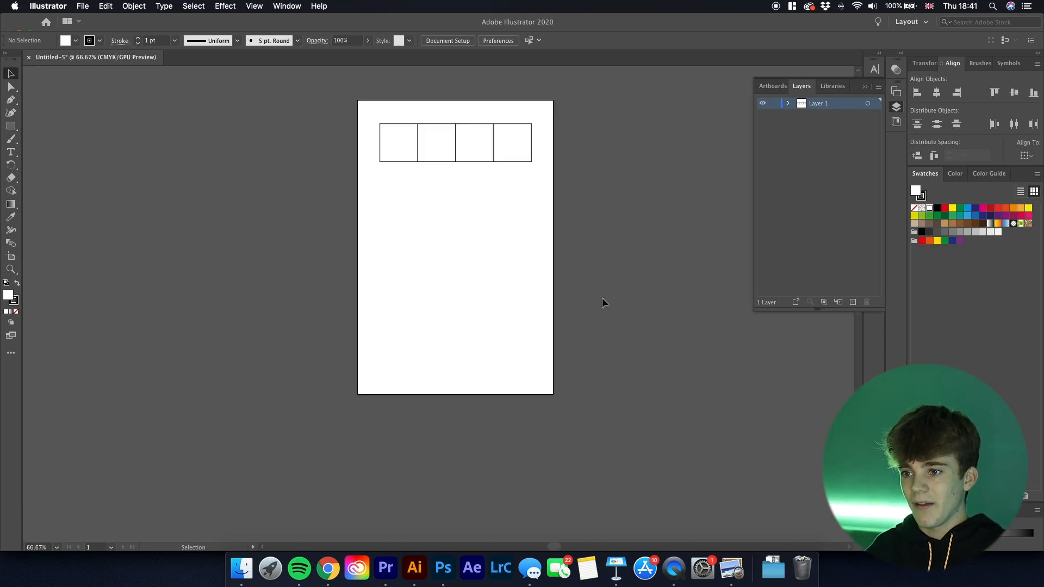
pyautogui.scroll(1, 492, 269)
pyautogui.hscroll(1, 493, 269)
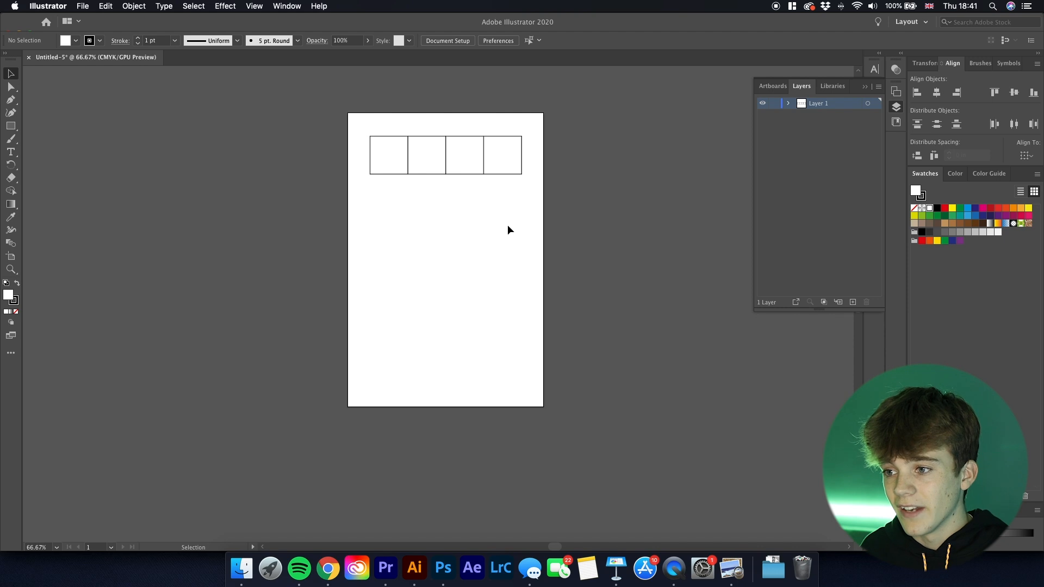
pyautogui.moveTo(521, 199); pyautogui.dragTo(386, 157)
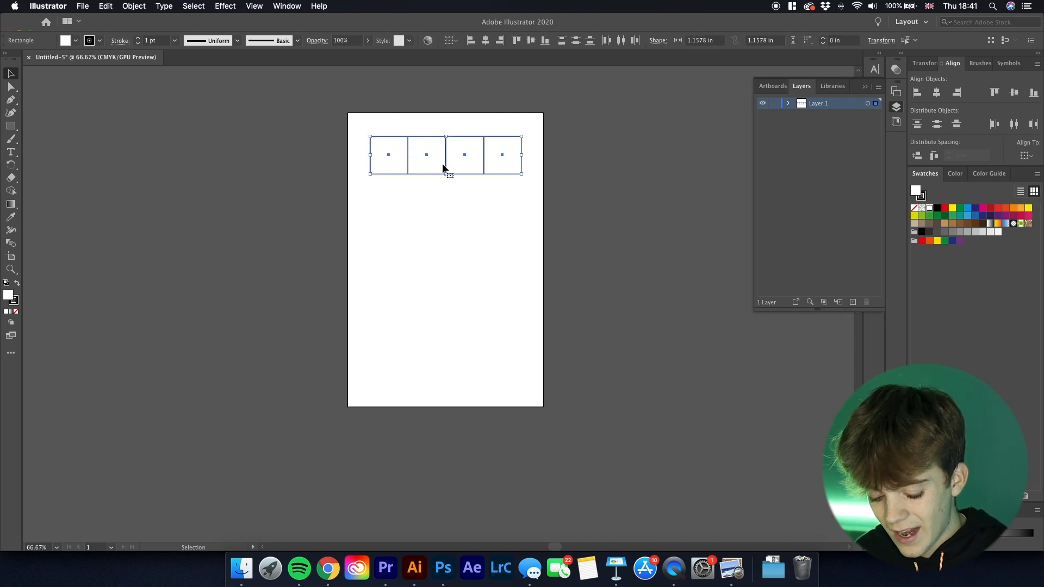
pyautogui.moveTo(427, 156); pyautogui.dragTo(427, 229)
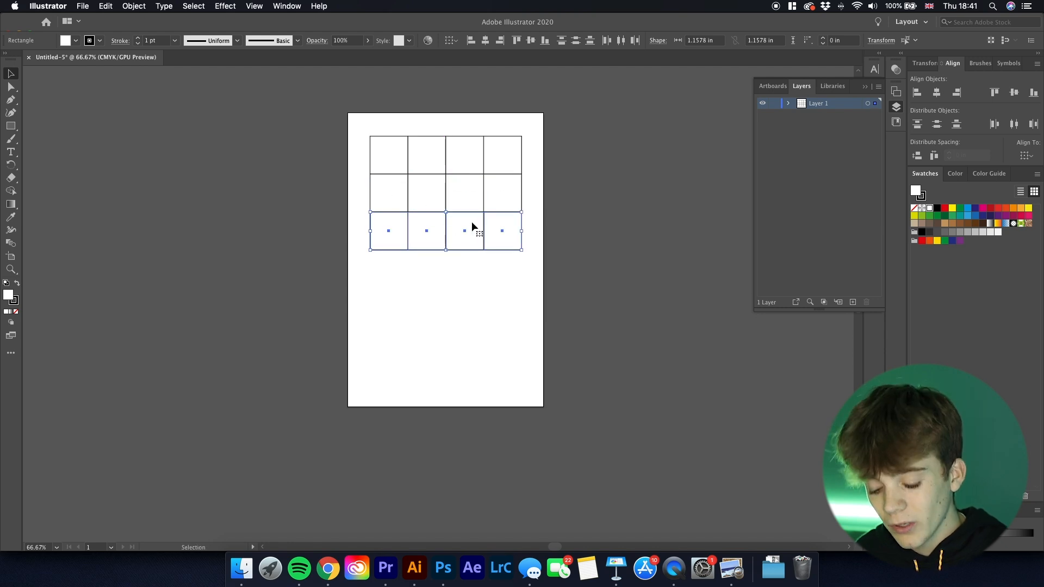
pyautogui.press('a')
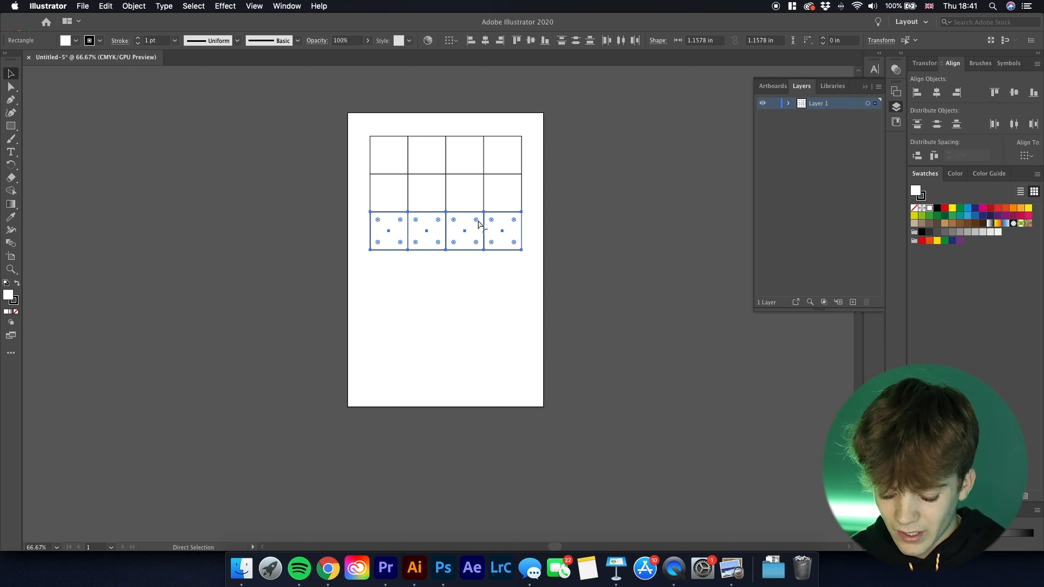
pyautogui.press('super+d')
pyautogui.press('super+d')
pyautogui.press('super+d')
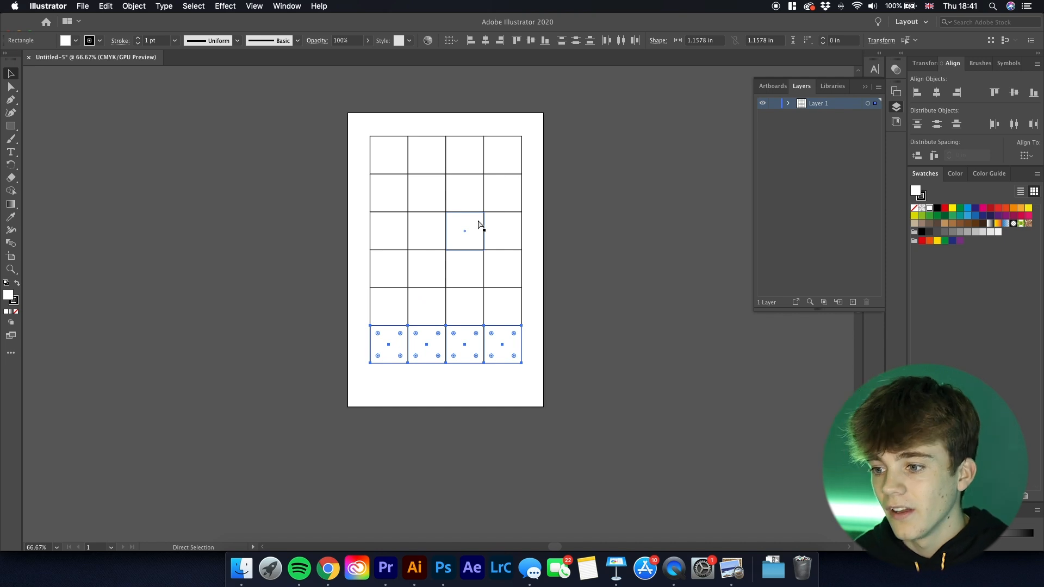
pyautogui.click(202, 172)
pyautogui.press('v')
pyautogui.press('super+1')
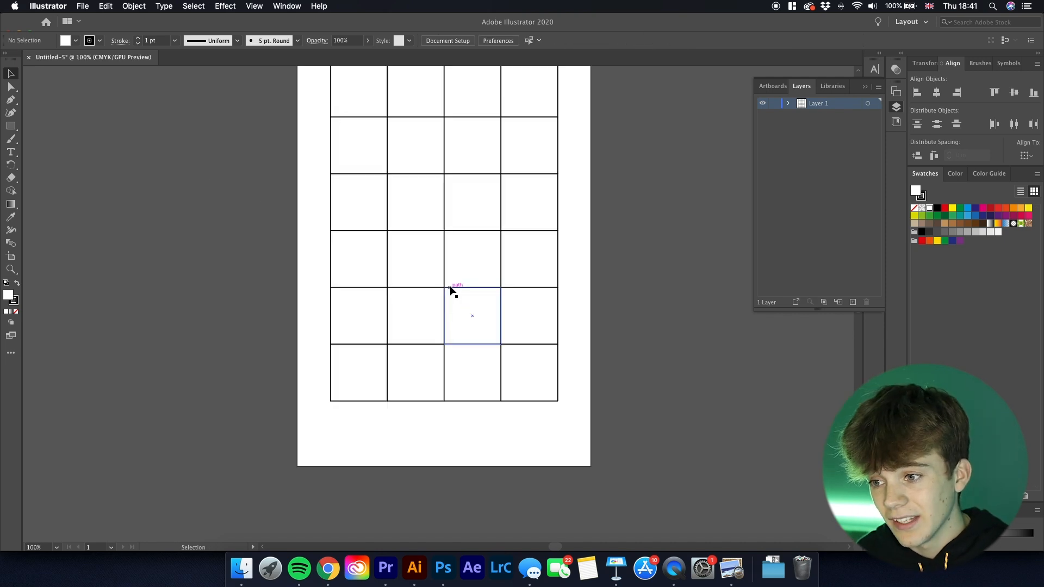
pyautogui.press('super+minus')
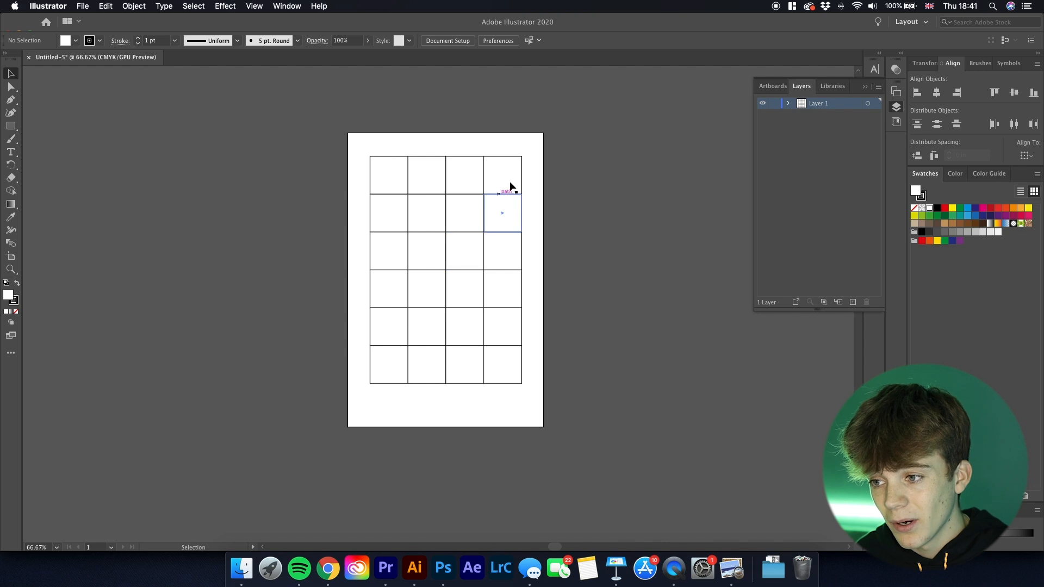
pyautogui.scroll(-1, 503, 182)
pyautogui.scroll(1, 501, 182)
pyautogui.scroll(1, 501, 181)
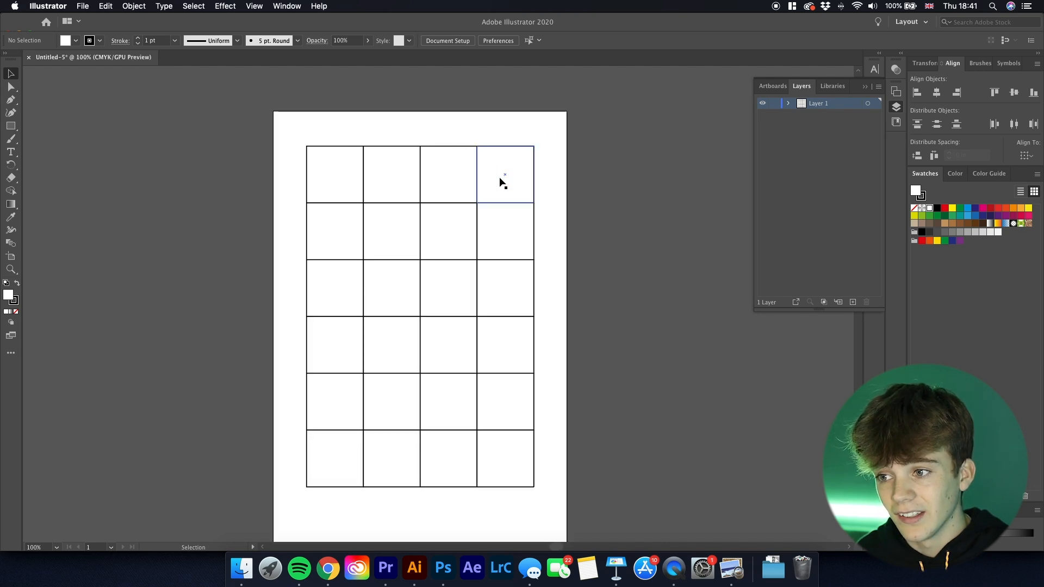
pyautogui.scroll(-1, 496, 186)
pyautogui.scroll(-1, 508, 181)
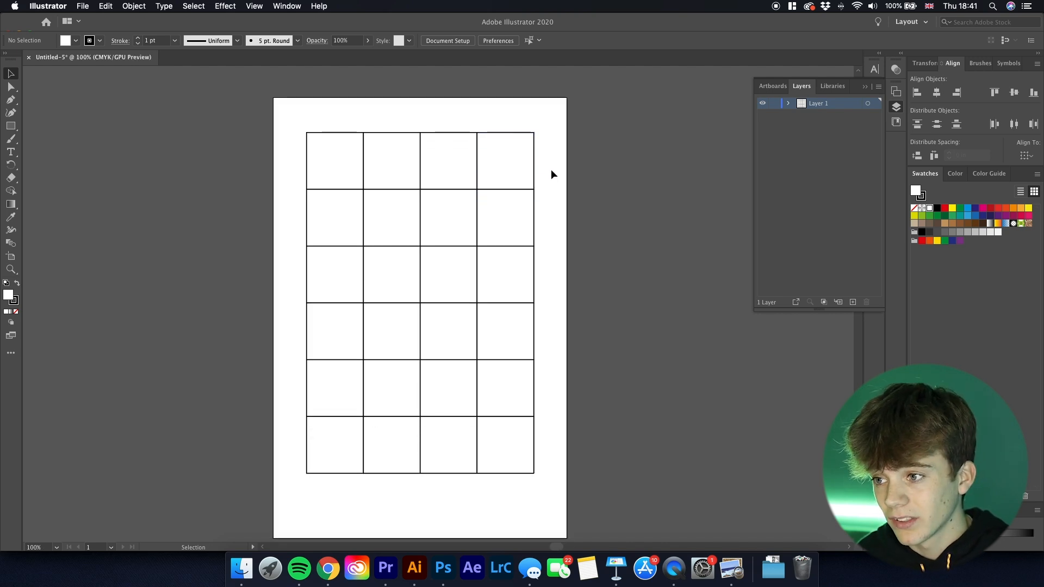
# Delete the top row of the calendar grid and move the remaining five rows slightly up the page.
pyautogui.moveTo(550, 168); pyautogui.dragTo(277, 146)
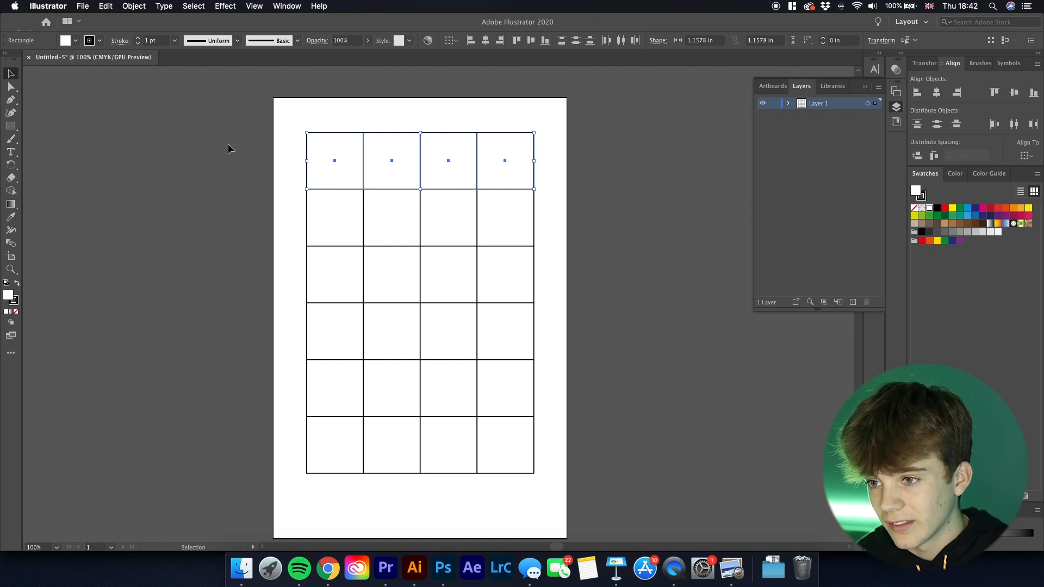
pyautogui.press('Delete')
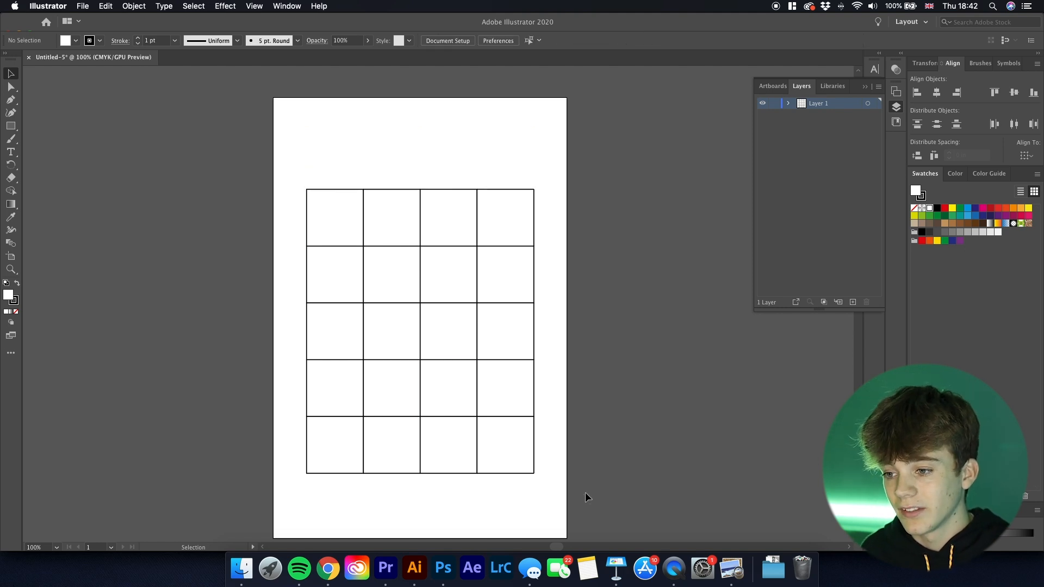
pyautogui.press('super+a')
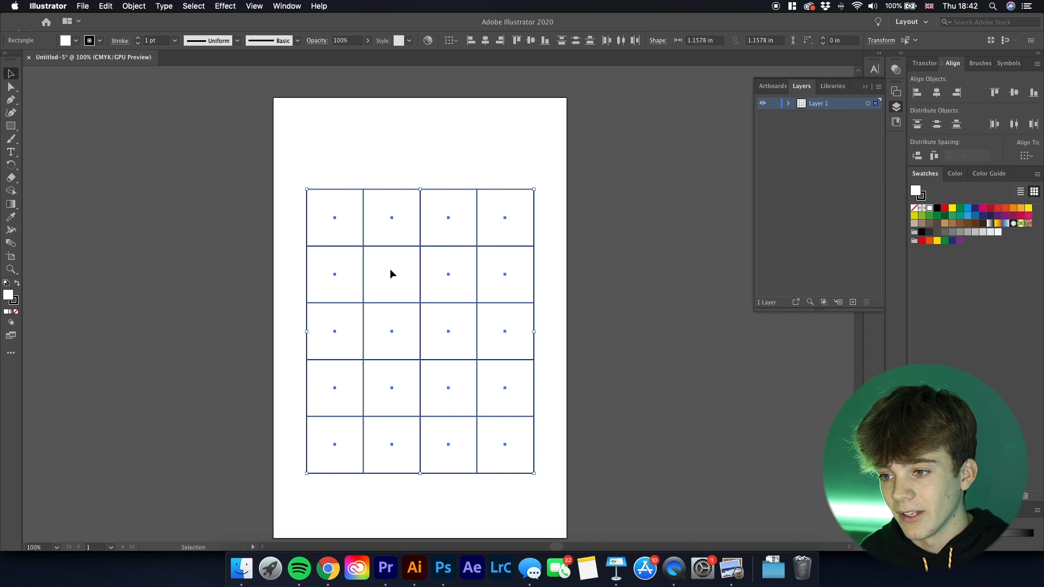
pyautogui.click(552, 275)
pyautogui.moveTo(561, 498); pyautogui.dragTo(274, 170)
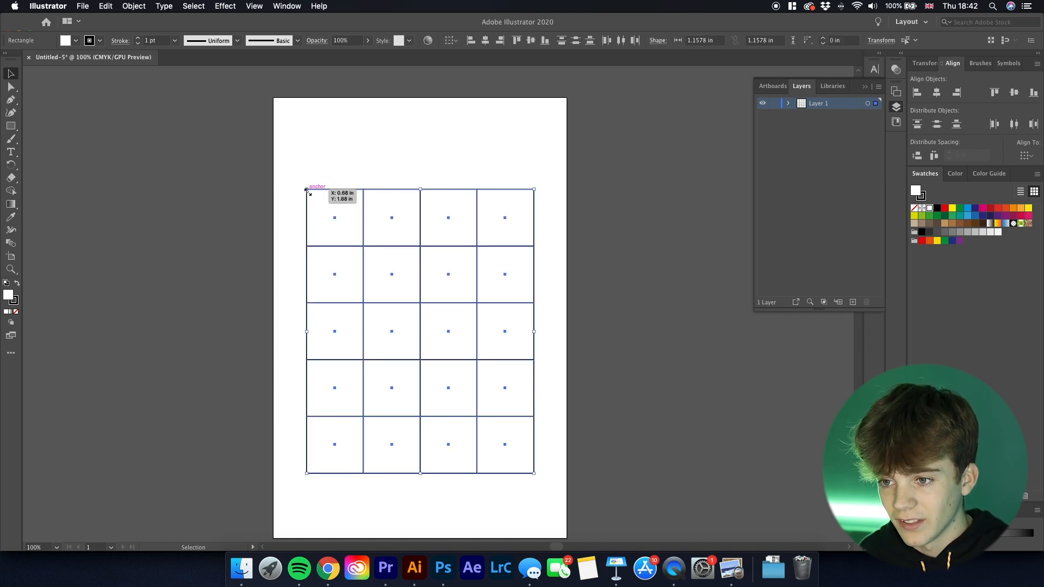
pyautogui.moveTo(585, 488); pyautogui.dragTo(294, 190)
pyautogui.moveTo(421, 311); pyautogui.dragTo(421, 296)
pyautogui.click(583, 312)
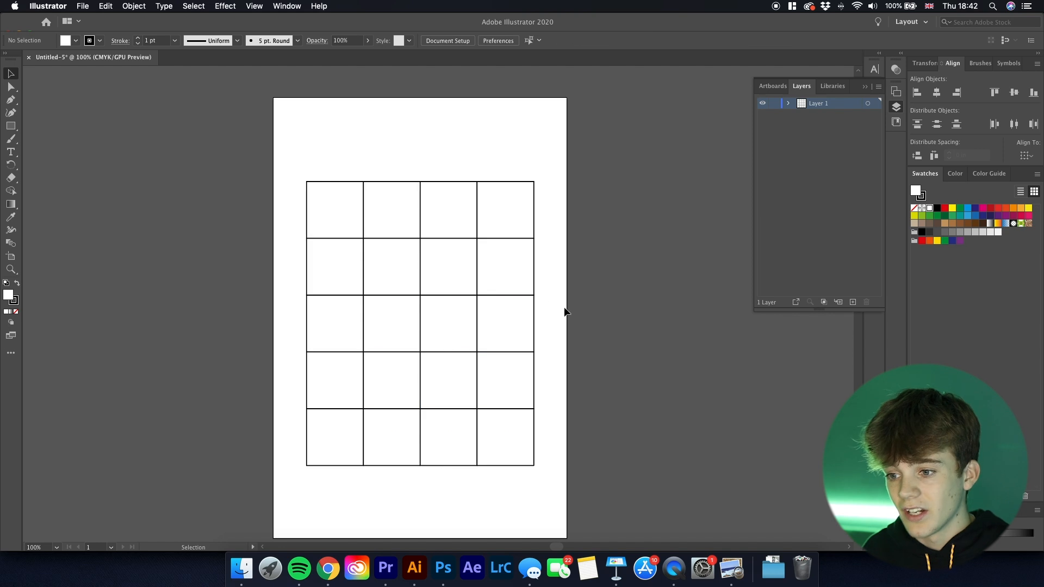
# Add the title JULY 2021 above the grid, enlarge it to about 42 pt and align it with the grid's left edge.
pyautogui.scroll(-2, 532, 354)
pyautogui.scroll(-1, 530, 352)
pyautogui.scroll(1, 532, 360)
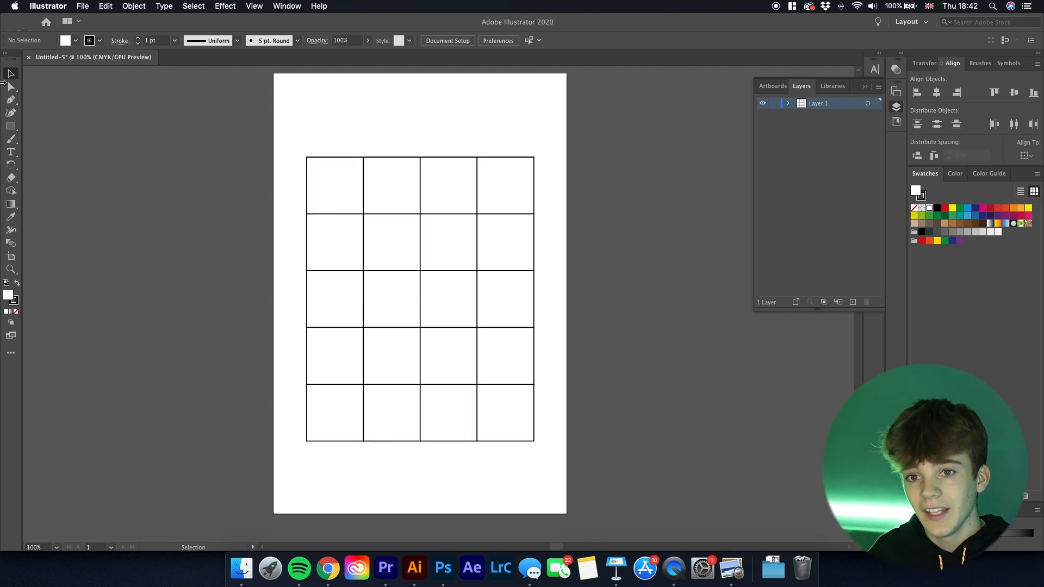
pyautogui.scroll(1, 263, 240)
pyautogui.click(10, 154)
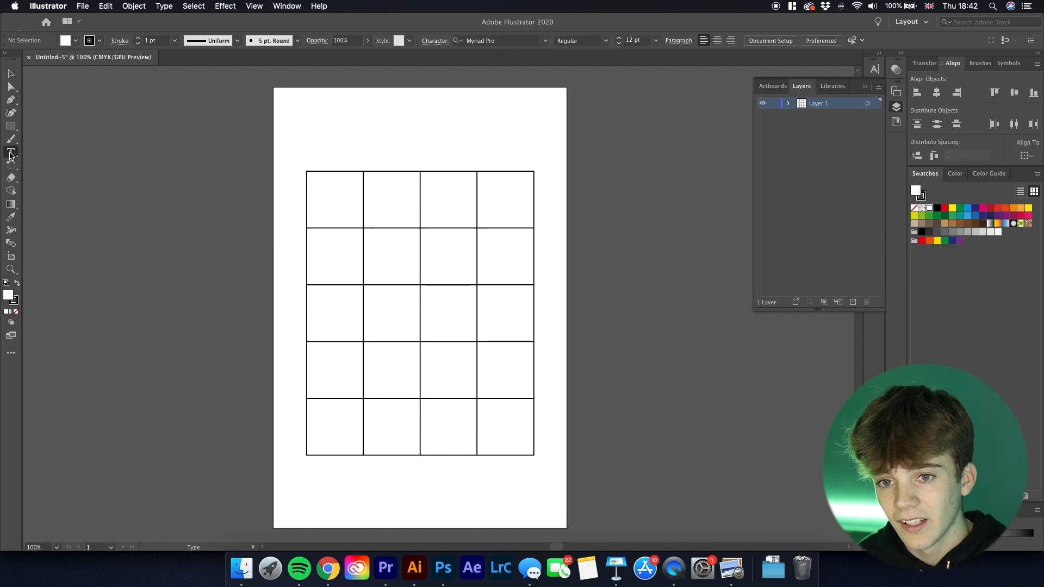
pyautogui.click(313, 131)
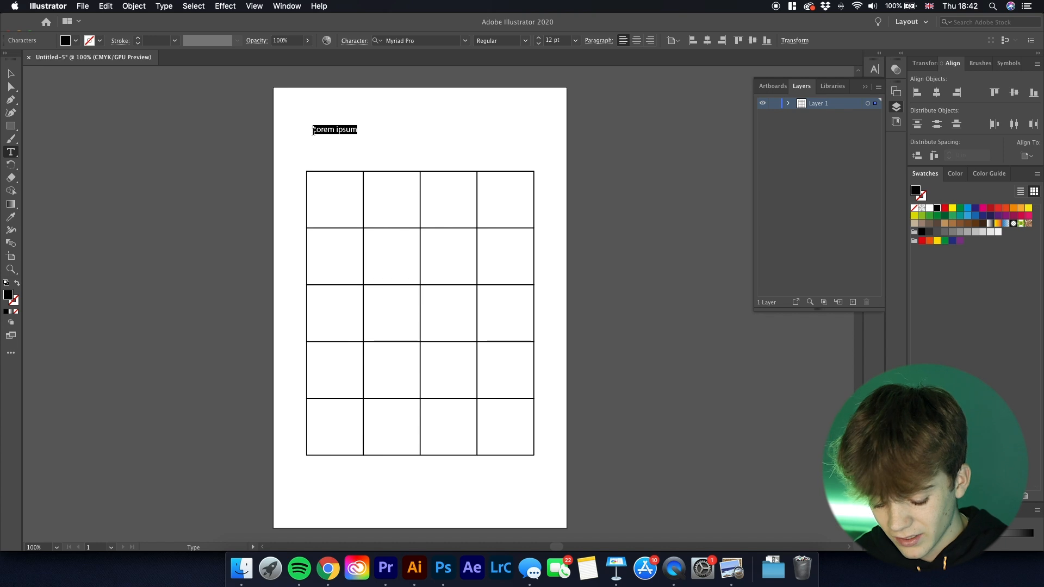
pyautogui.write('ULY 2021')
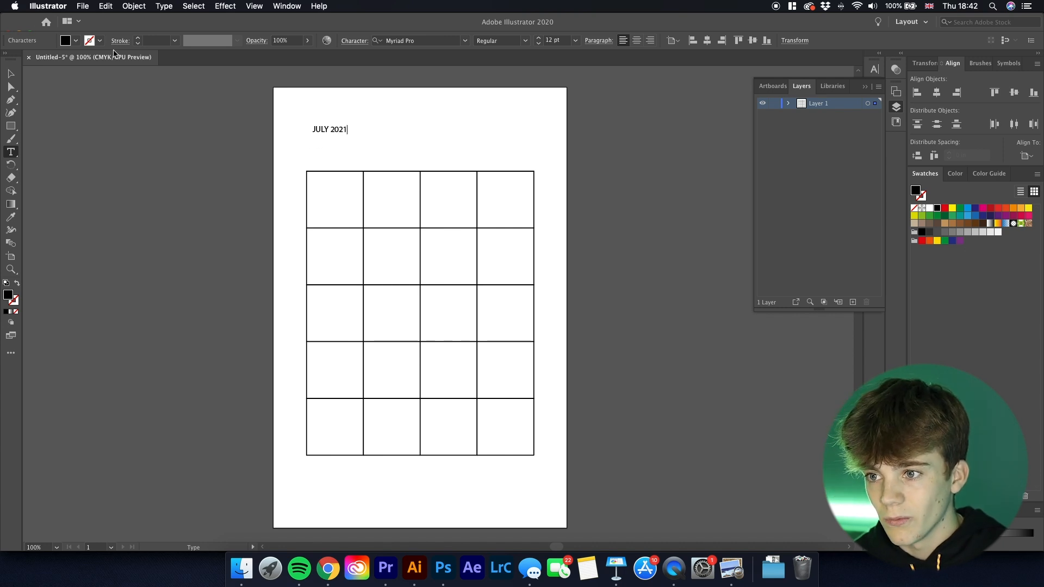
pyautogui.press('Escape')
pyautogui.moveTo(349, 135); pyautogui.dragTo(435, 156)
pyautogui.moveTo(377, 141); pyautogui.dragTo(377, 136)
# Set the JULY 2021 title in the GROBOLD font and move it slightly down towards the grid.
pyautogui.tripleClick(368, 131)
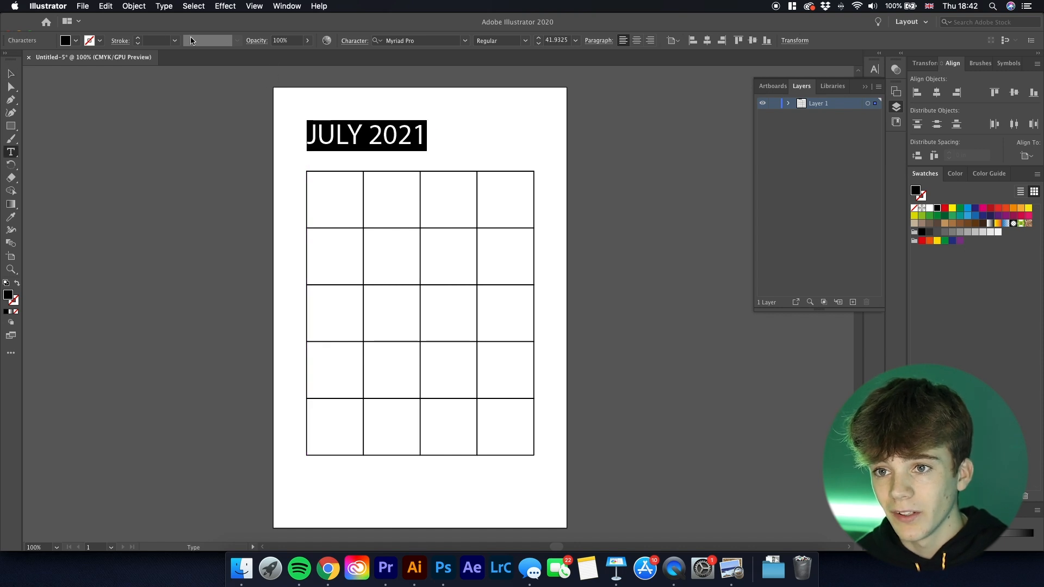
pyautogui.click(465, 41)
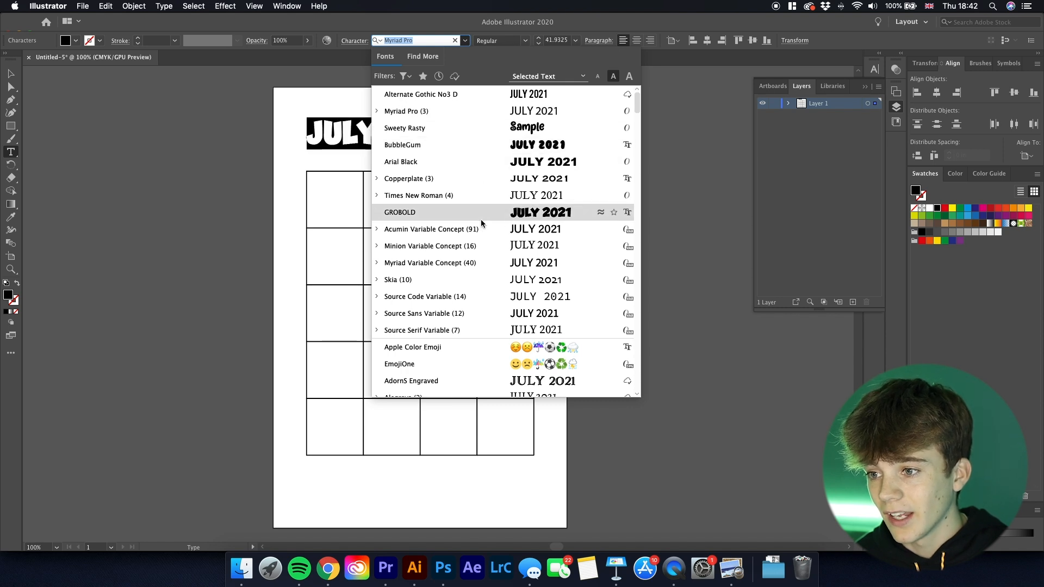
pyautogui.click(478, 218)
pyautogui.click(10, 73)
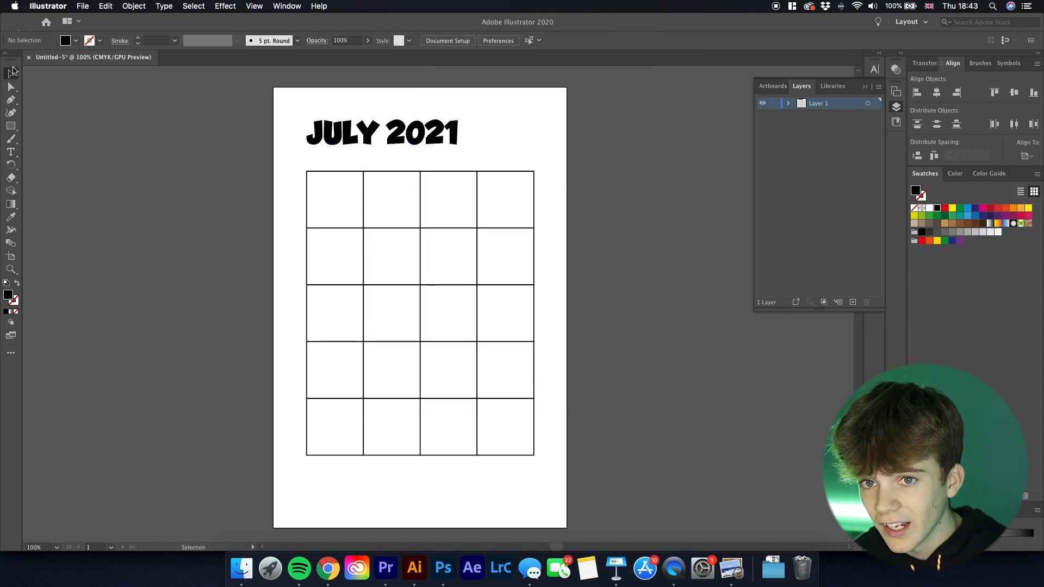
pyautogui.moveTo(341, 136); pyautogui.dragTo(341, 140)
pyautogui.click(508, 154)
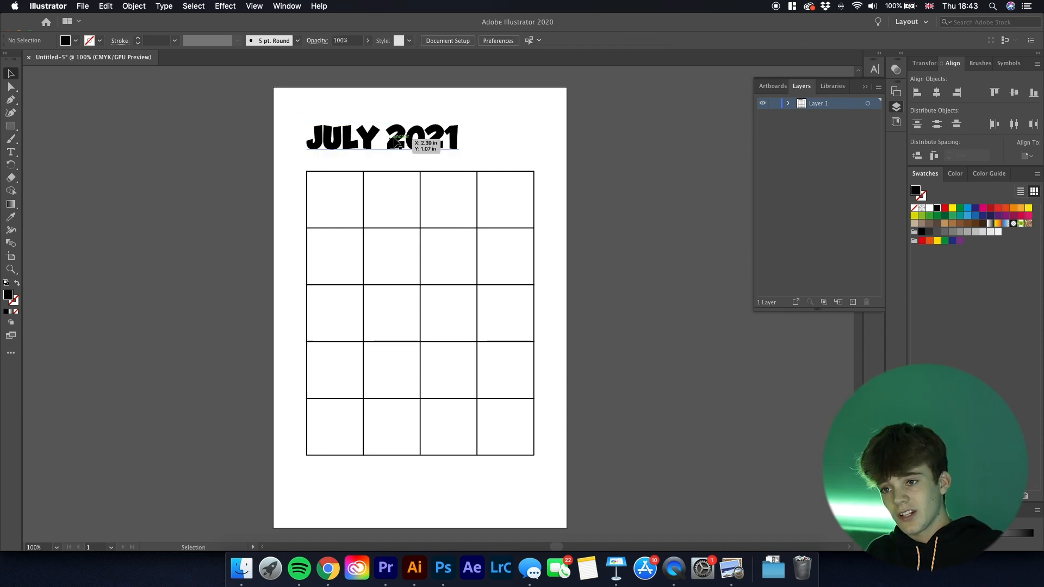
pyautogui.moveTo(508, 152); pyautogui.dragTo(248, 129)
pyautogui.click(247, 129)
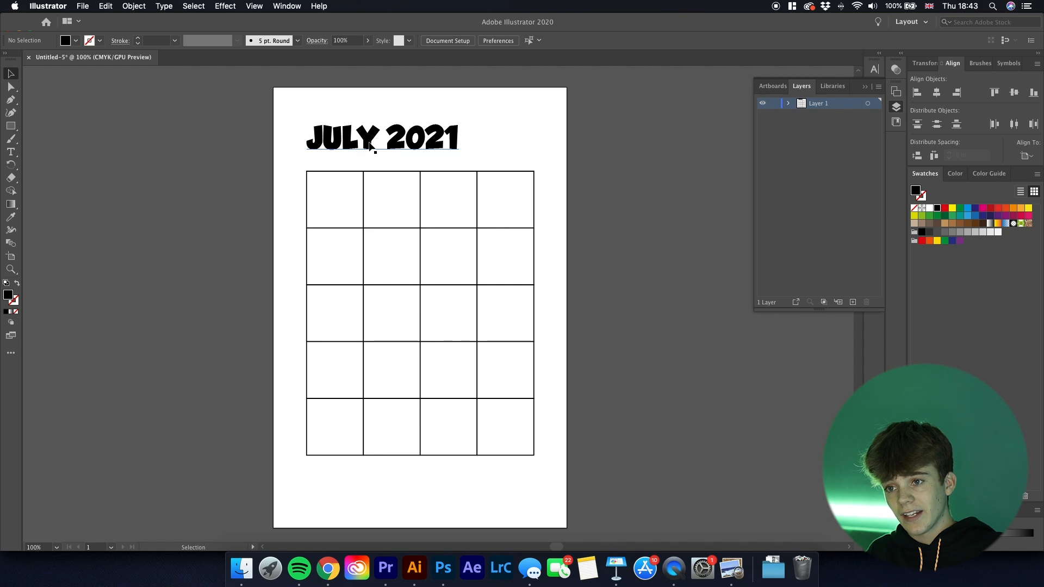
pyautogui.moveTo(371, 146); pyautogui.dragTo(318, 143)
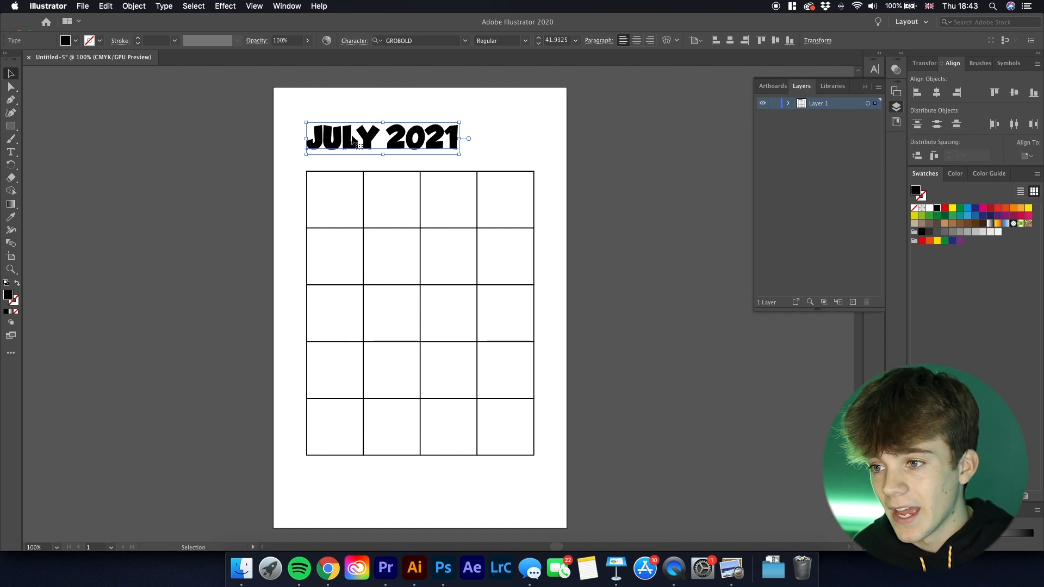
pyautogui.click(552, 157)
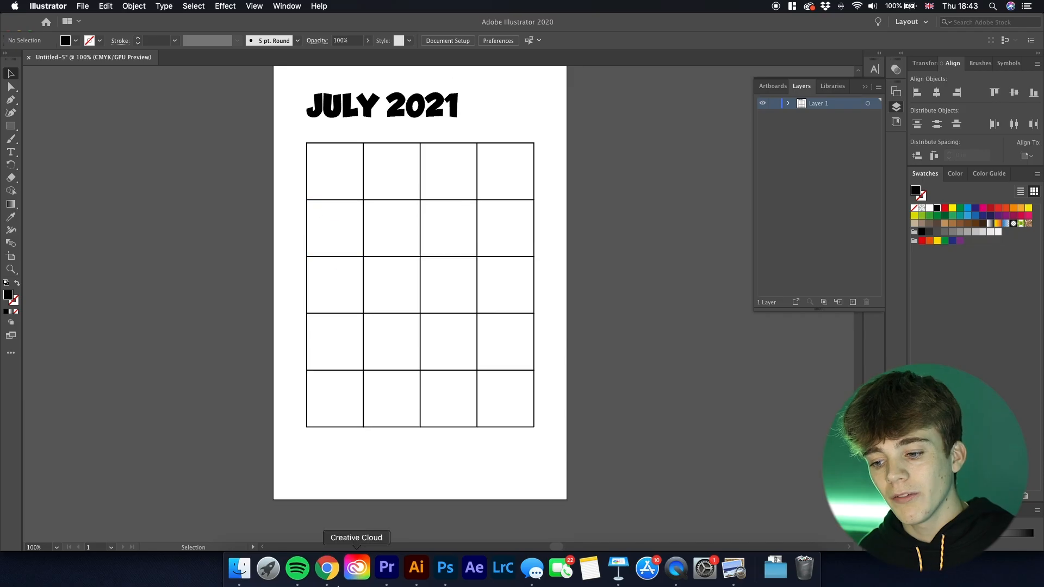
# Switch to Chrome to compare the two pages of the July 2020 calendar spread in the planner preview, moving between it and Illustrator.
pyautogui.click(328, 569)
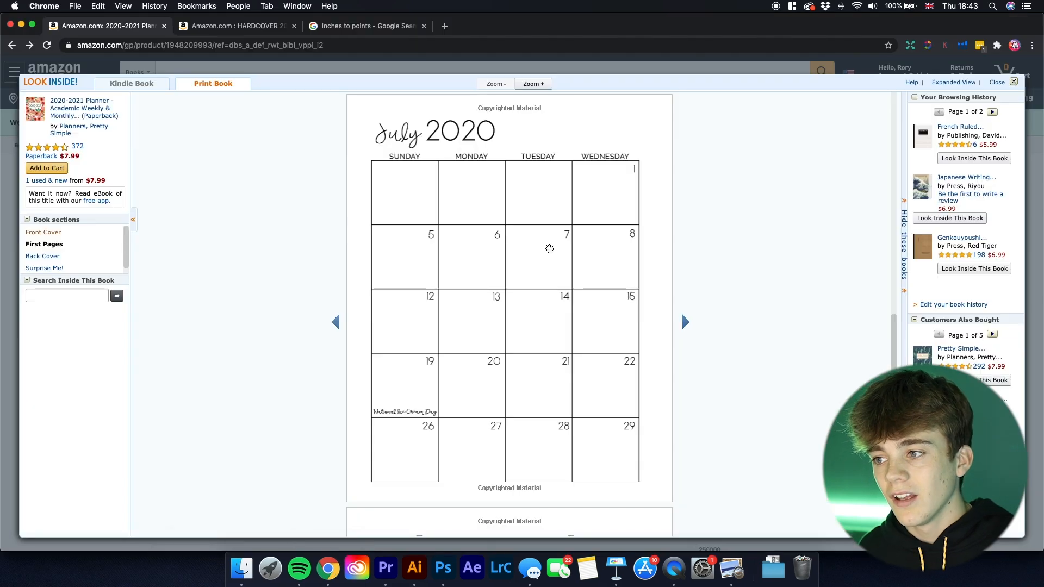
pyautogui.click(685, 323)
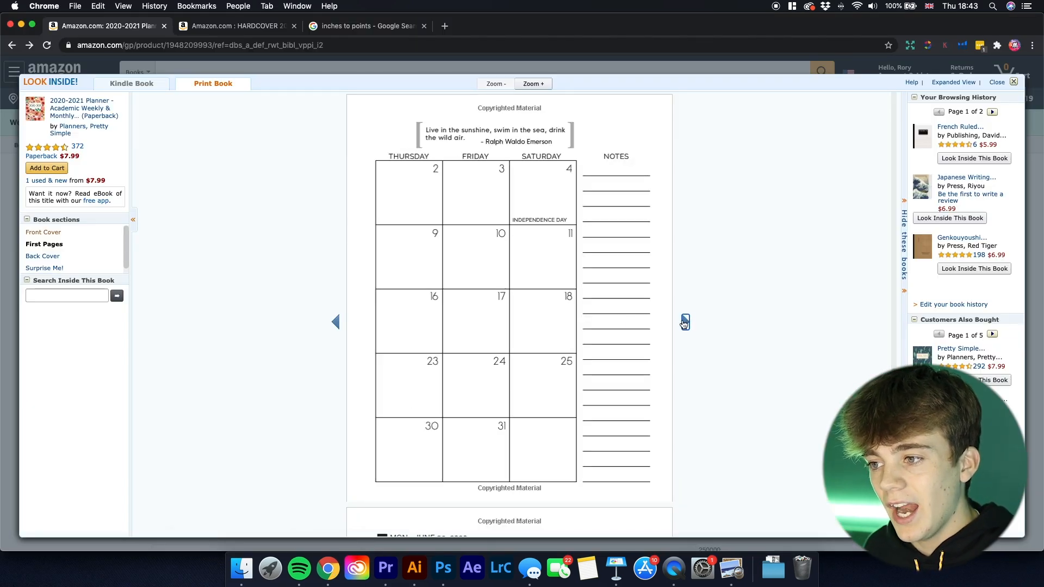
pyautogui.click(336, 324)
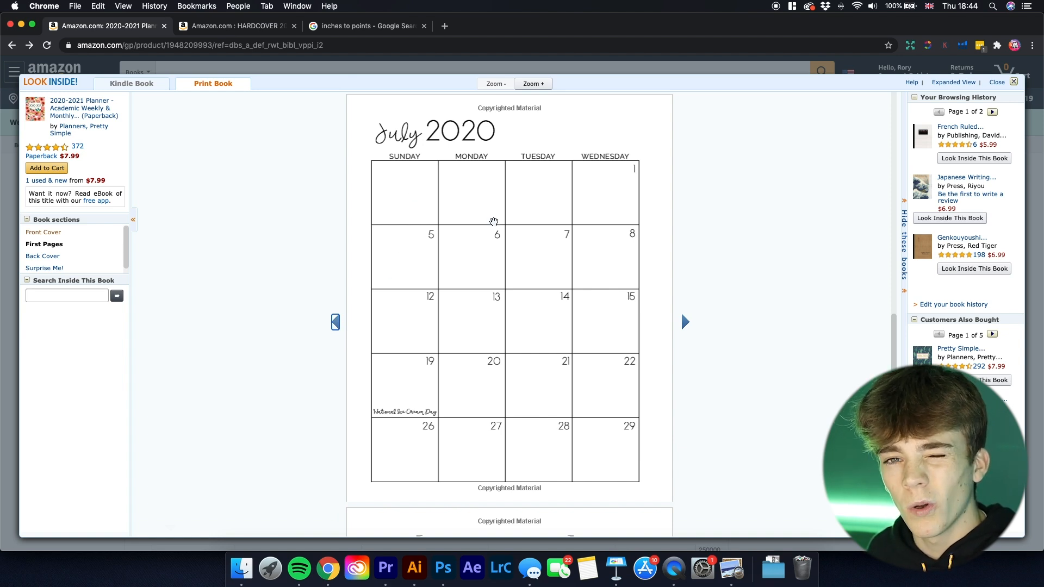
pyautogui.scroll(-1, 440, 304)
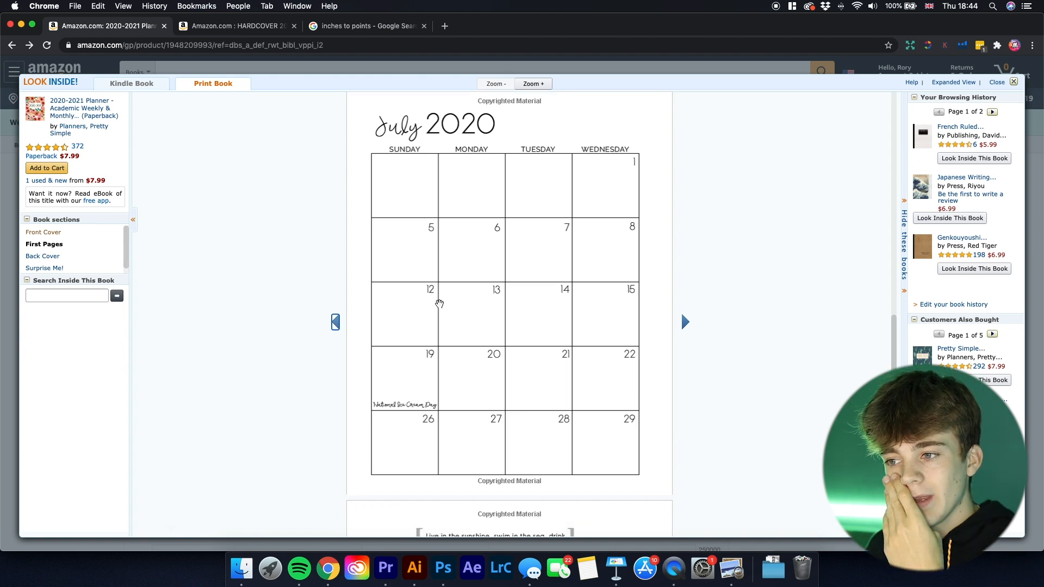
pyautogui.click(686, 322)
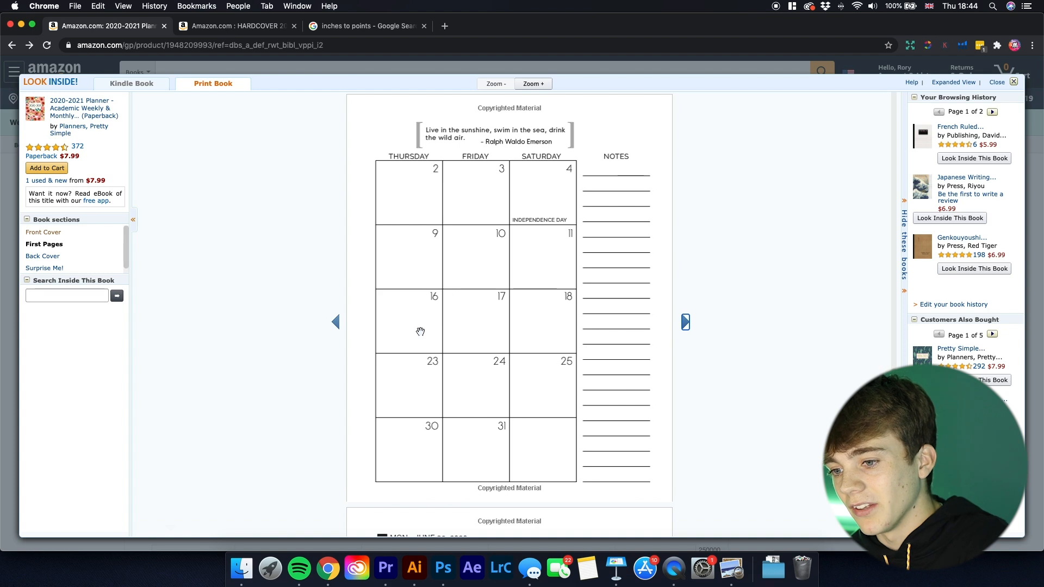
pyautogui.click(336, 322)
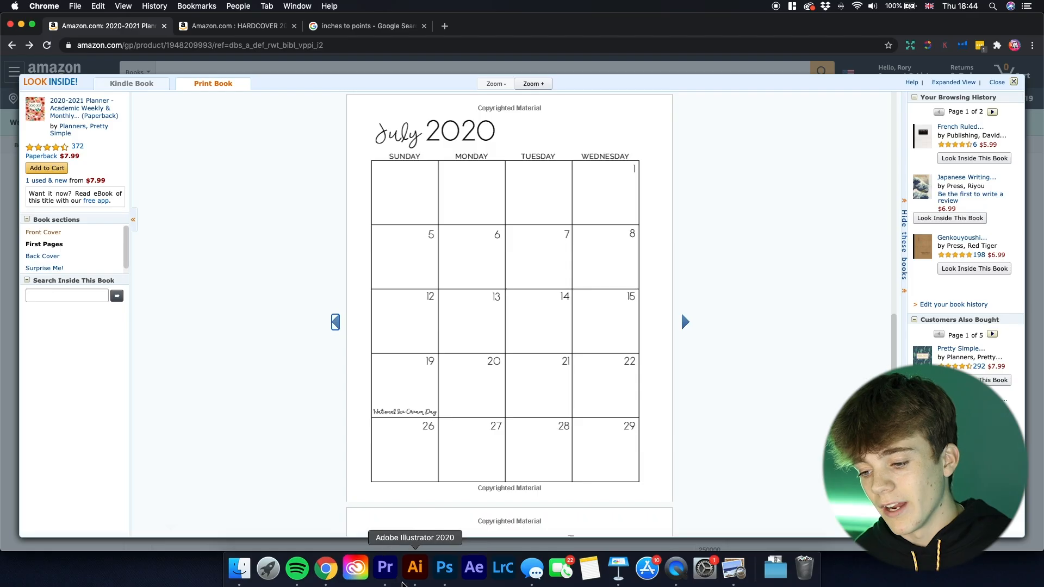
pyautogui.click(415, 568)
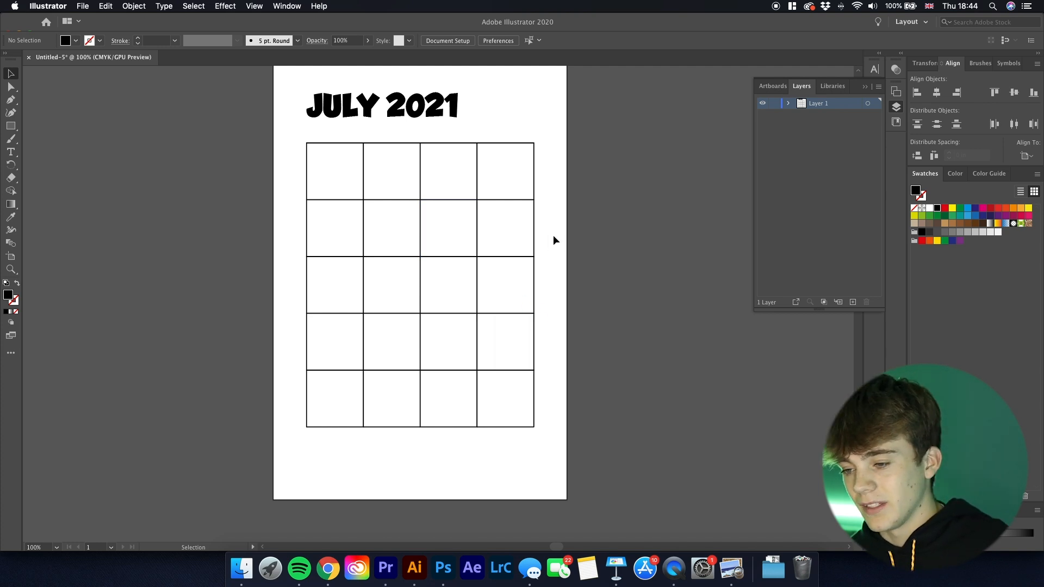
pyautogui.scroll(-1, 554, 236)
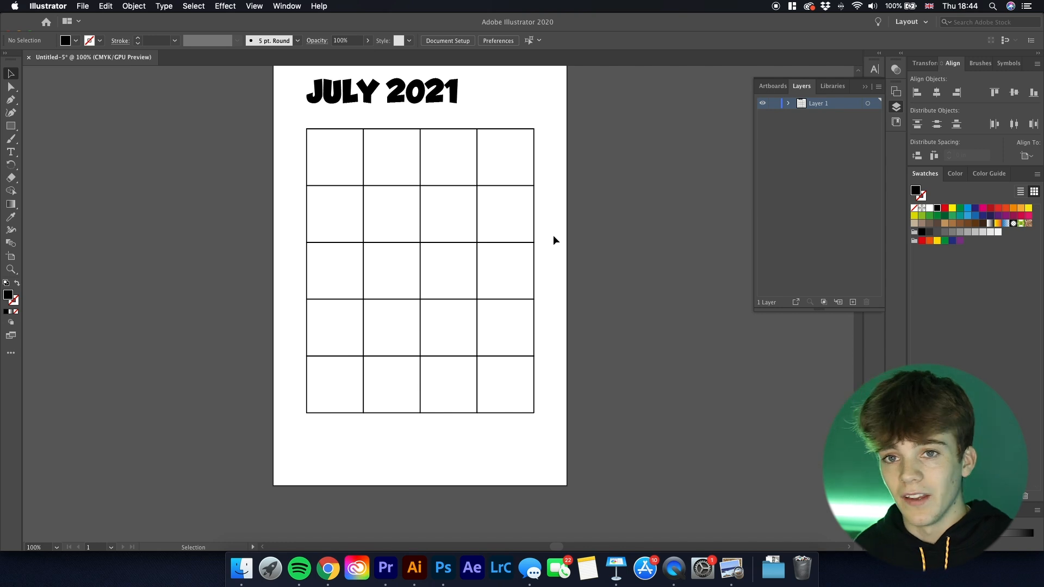
pyautogui.scroll(2, 366, 349)
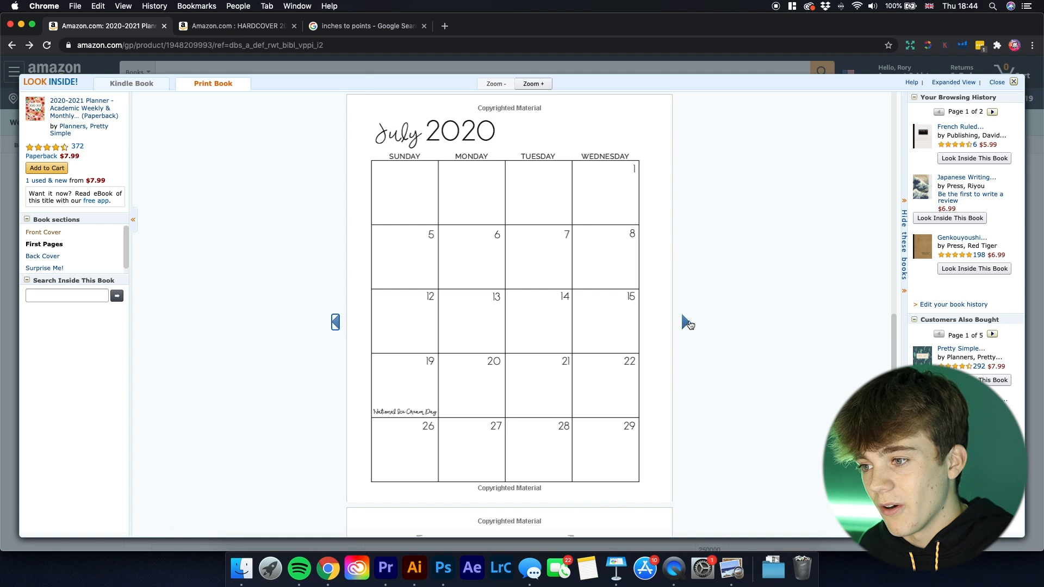
pyautogui.click(685, 322)
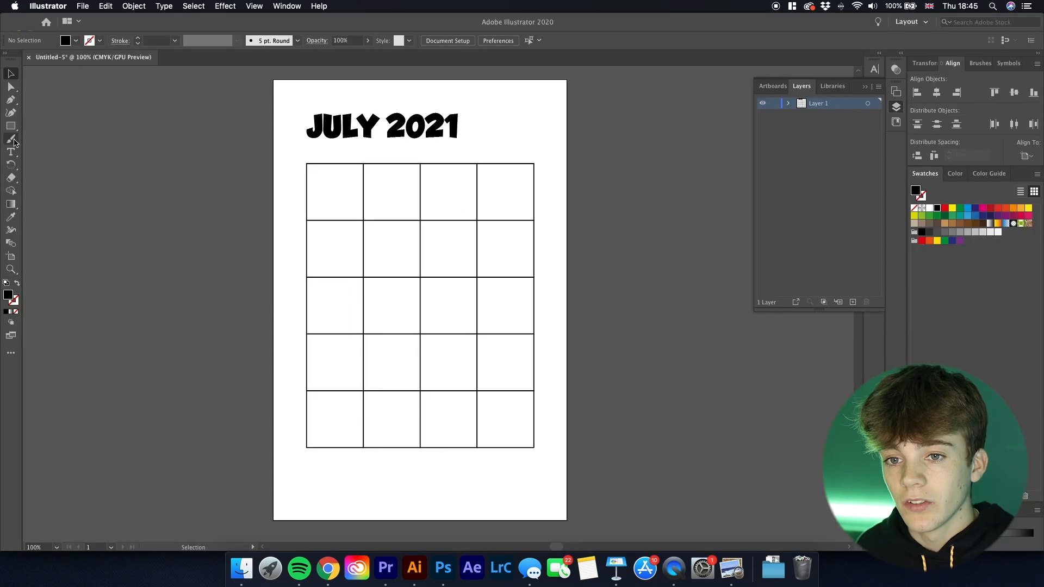
# Add the 12 pt GROBOLD weekday headings SUNDAY, MONDAY, TUESDAY and WEDNESDAY above the four grid columns.
pyautogui.click(11, 152)
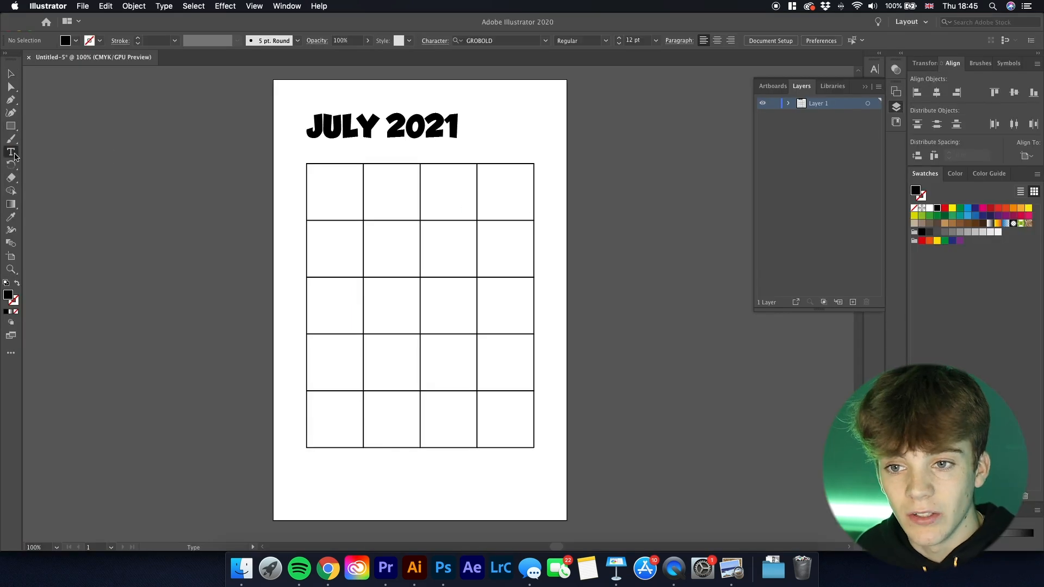
pyautogui.click(319, 152)
pyautogui.write('sunday')
pyautogui.doubleClick(330, 152)
pyautogui.write('S')
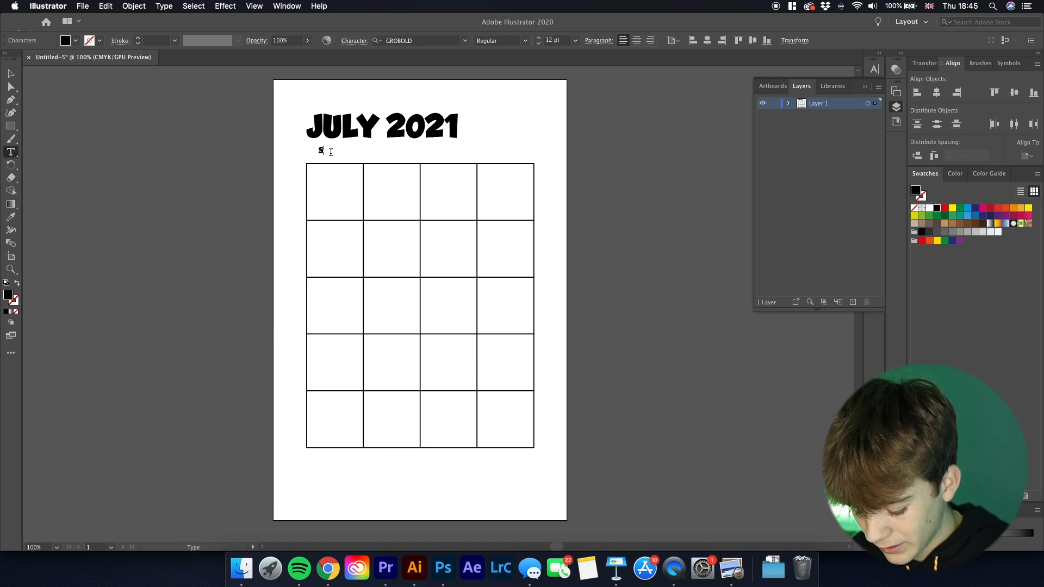
pyautogui.write('UNDAY')
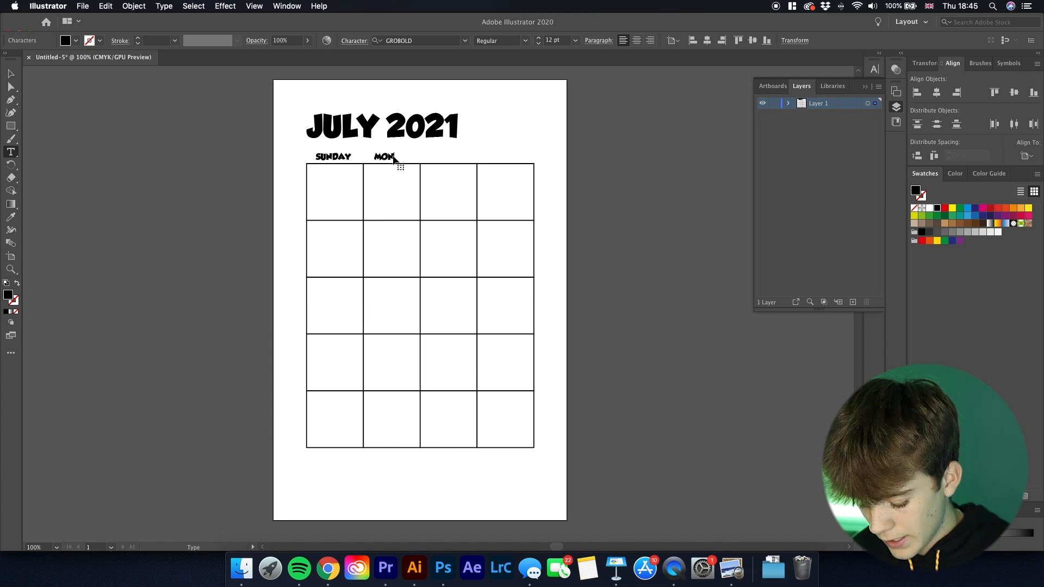
pyautogui.write('DAY')
pyautogui.click(430, 157)
pyautogui.write('TUEDAY')
pyautogui.press('Escape')
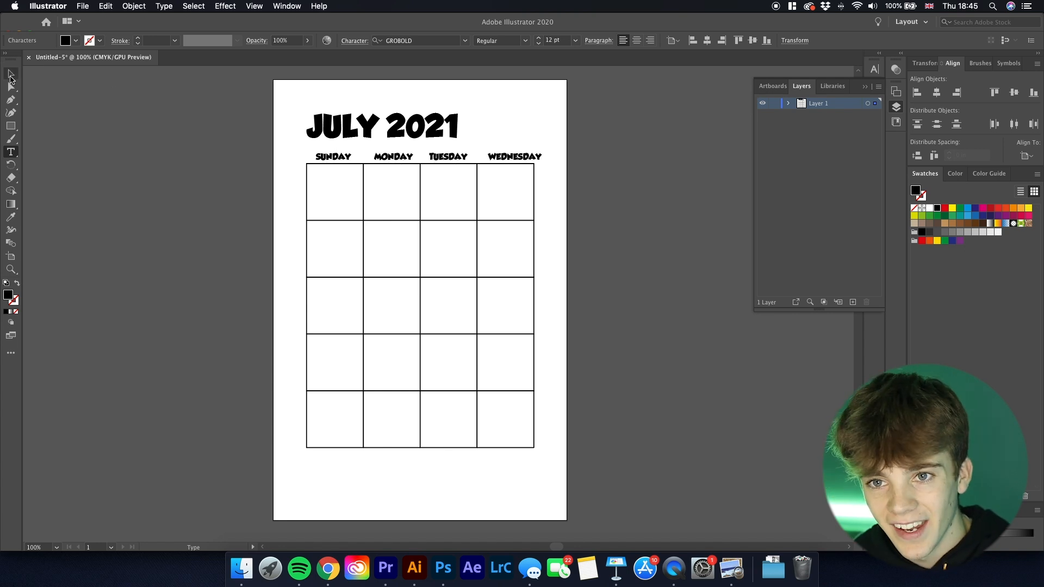
# Shift the WEDNESDAY and TUESDAY headings sideways so each sits centred above its own grid column.
pyautogui.moveTo(443, 157); pyautogui.dragTo(446, 158)
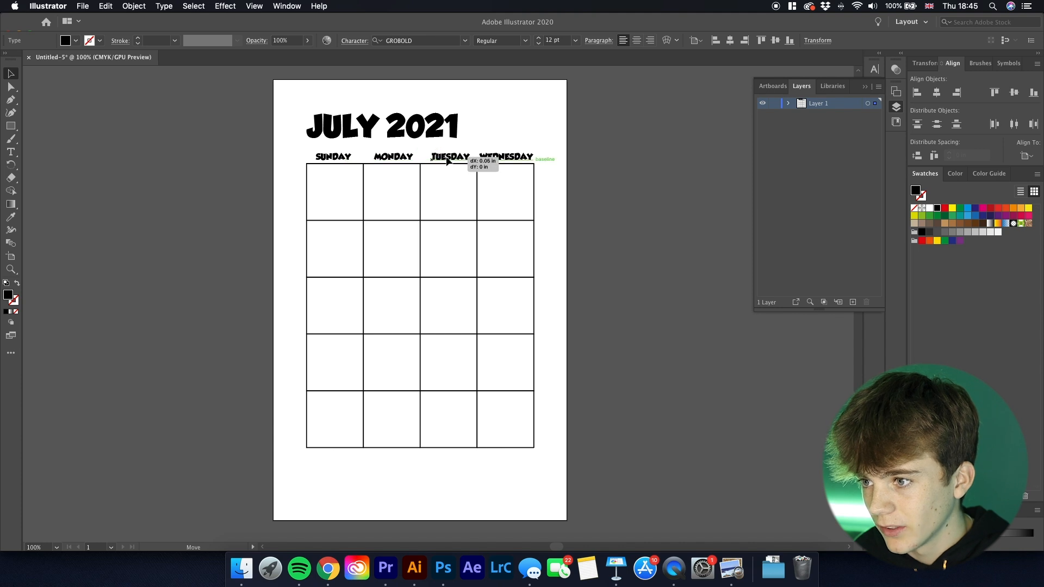
pyautogui.press('super+equal')
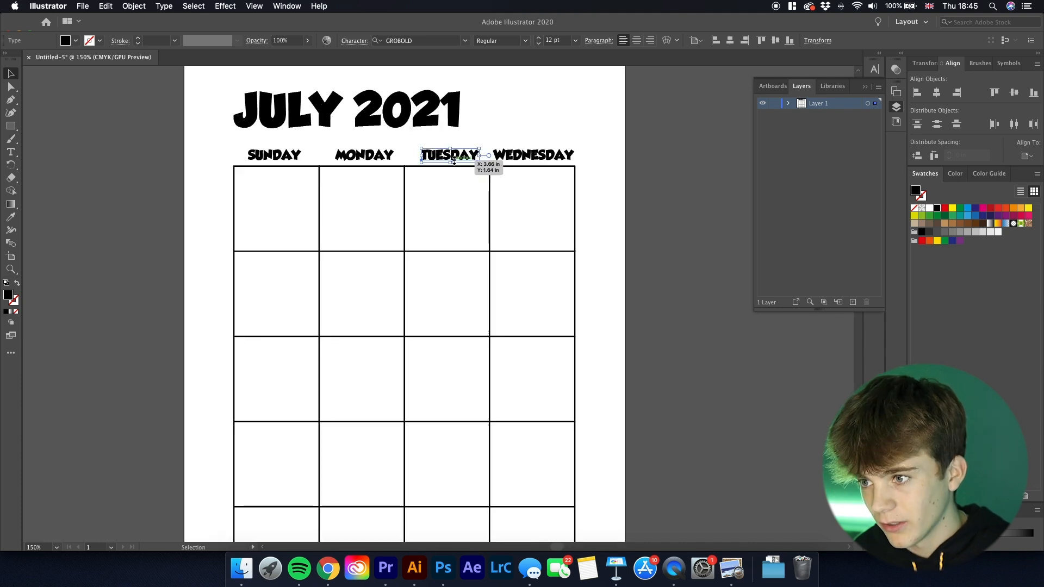
pyautogui.click(631, 214)
pyautogui.click(460, 157)
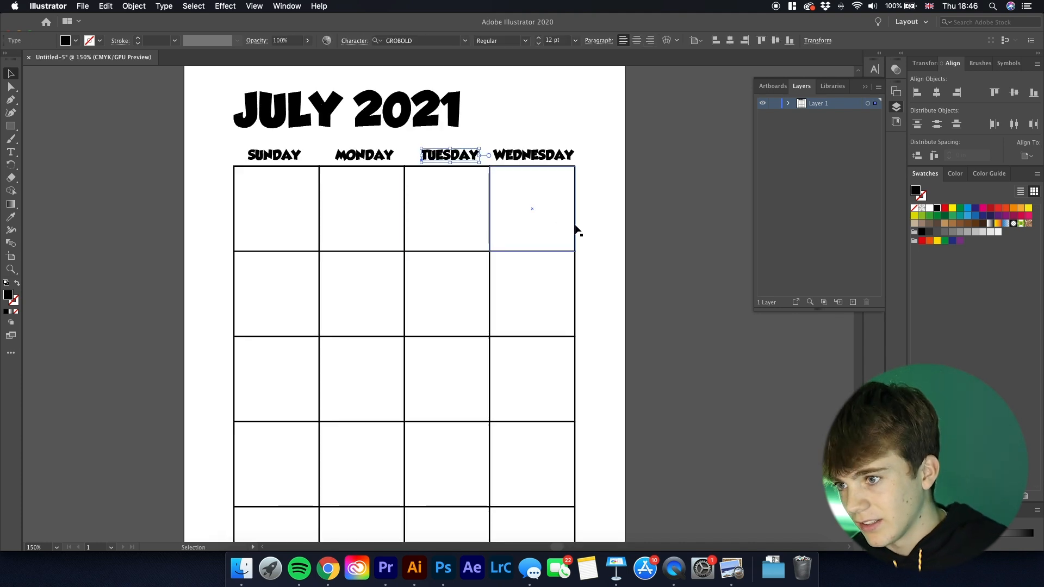
pyautogui.press('Left')
pyautogui.press('Left')
pyautogui.click(612, 223)
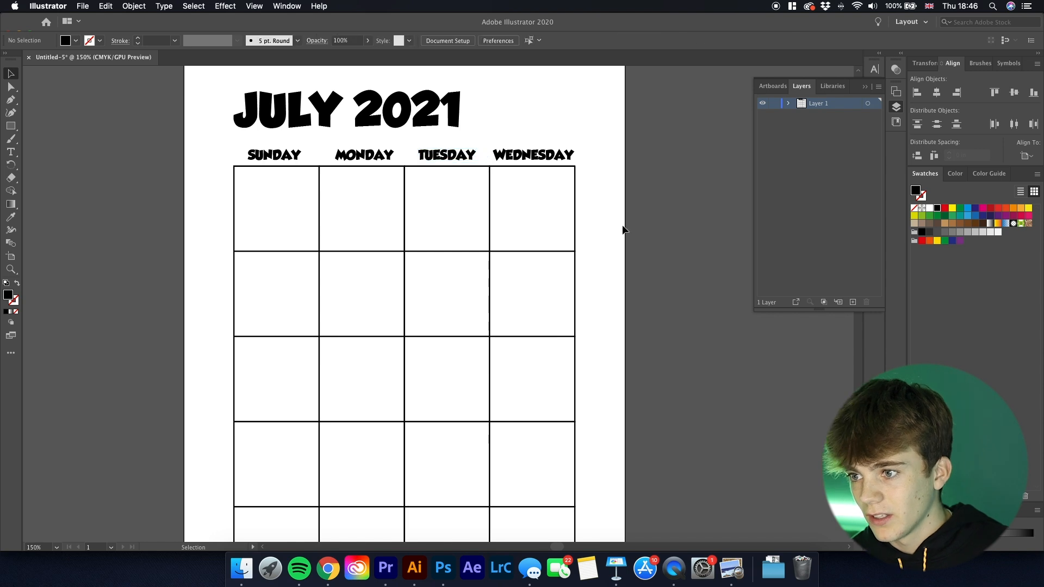
# Nudge the SUNDAY heading slightly to the right so it is centred above the first column.
pyautogui.click(556, 157)
pyautogui.click(725, 238)
pyautogui.click(275, 159)
pyautogui.press('Right')
pyautogui.click(666, 285)
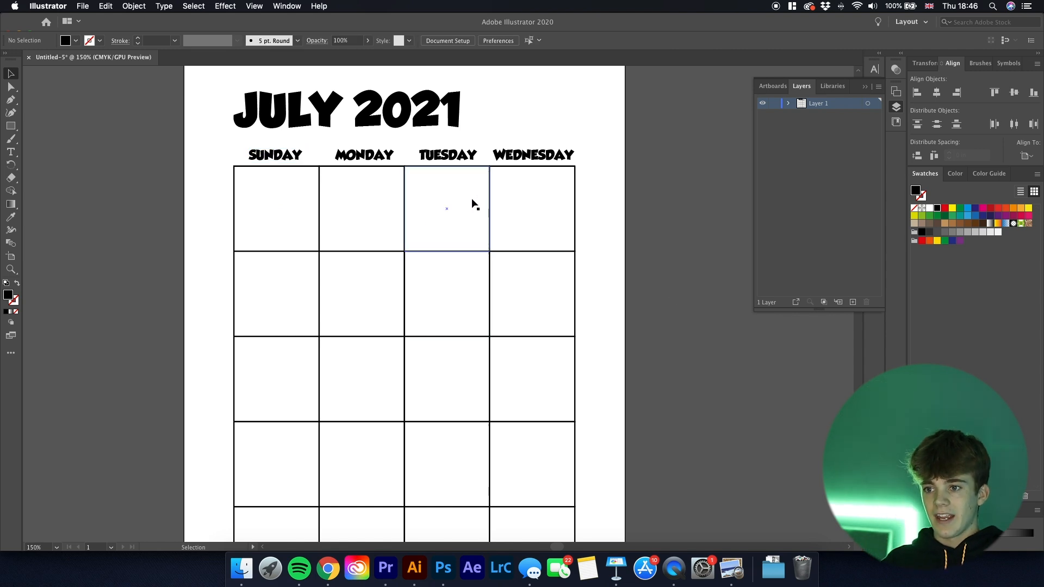
# Add the date 4 in 12 pt GROBOLD and move it to the upper-right corner of the second-row Sunday cell.
pyautogui.scroll(-3, 473, 205)
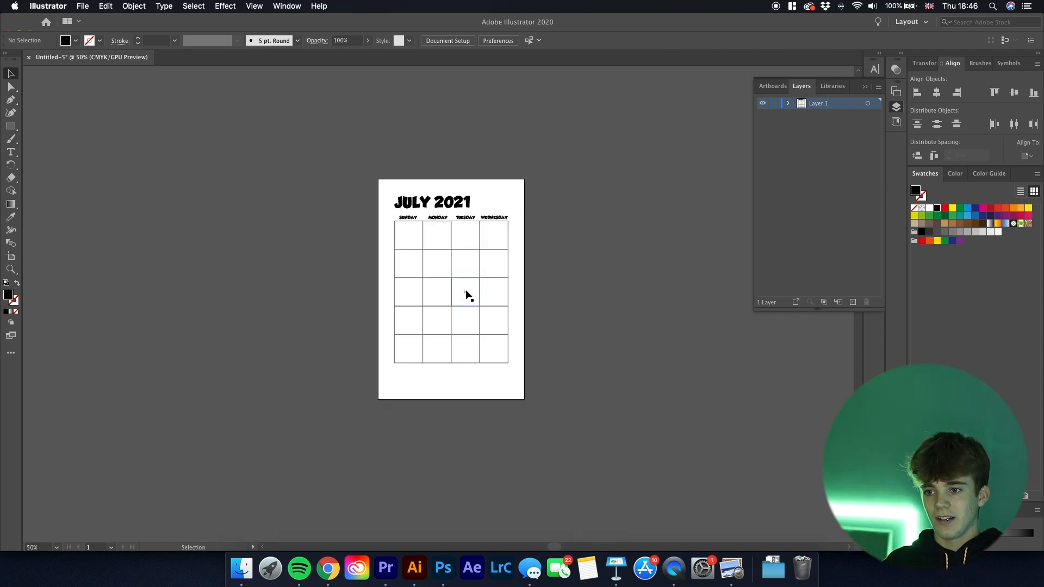
pyautogui.scroll(3, 468, 296)
pyautogui.scroll(1, 467, 280)
pyautogui.scroll(-1, 467, 280)
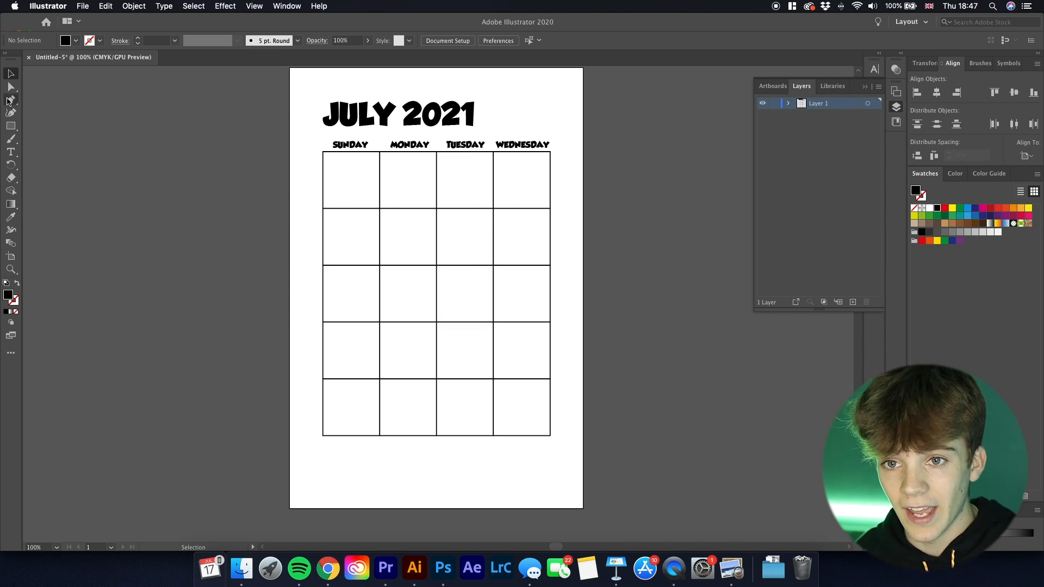
pyautogui.click(11, 152)
pyautogui.click(357, 220)
pyautogui.write('6')
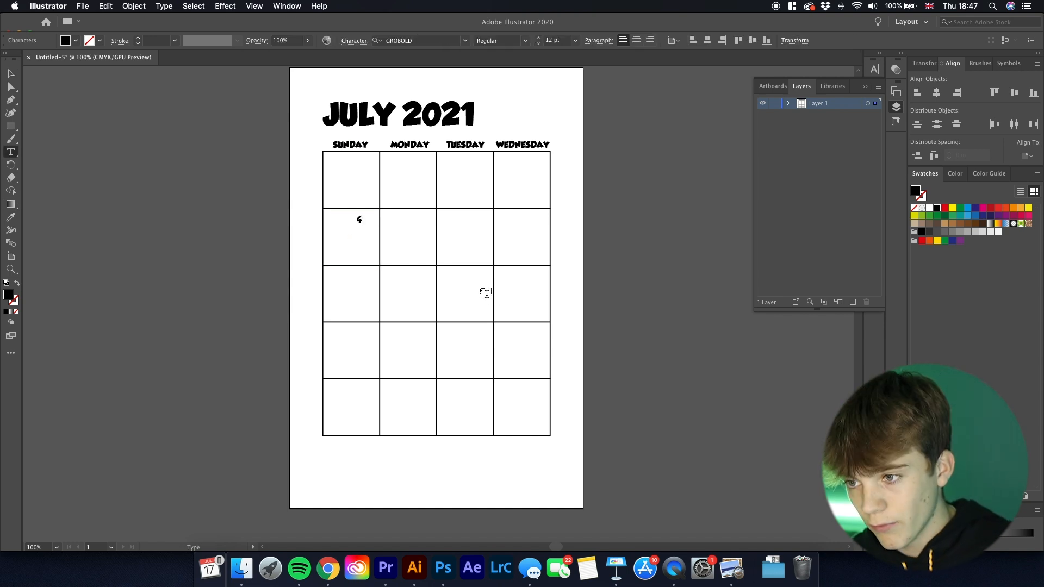
pyautogui.click(12, 76)
pyautogui.moveTo(360, 221); pyautogui.dragTo(372, 219)
pyautogui.click(615, 234)
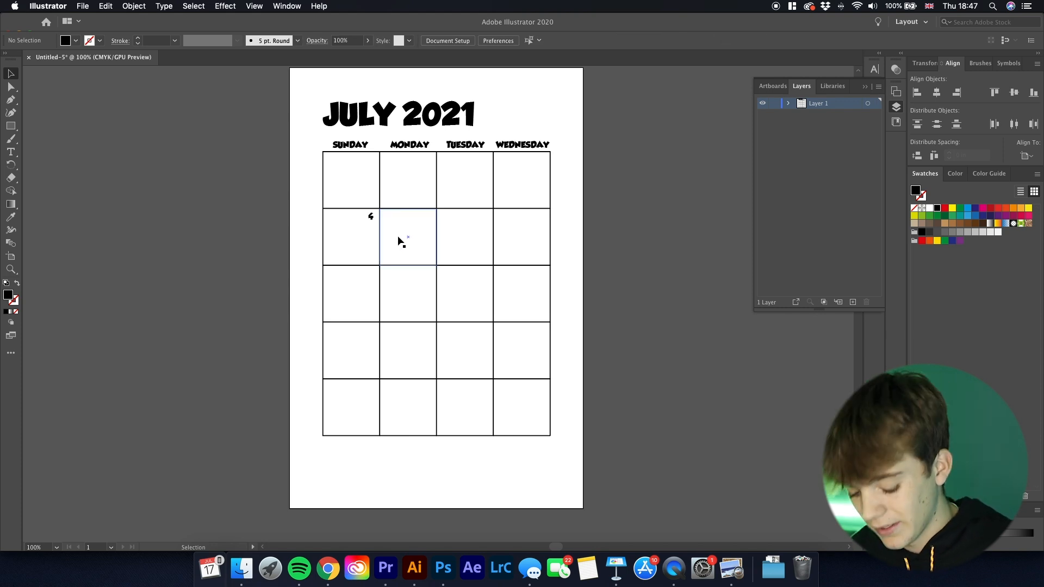
# Copy the 4 across to the same corner of the neighbouring Monday cell and change the copy to 5.
pyautogui.scroll(2, 409, 231)
pyautogui.click(419, 221)
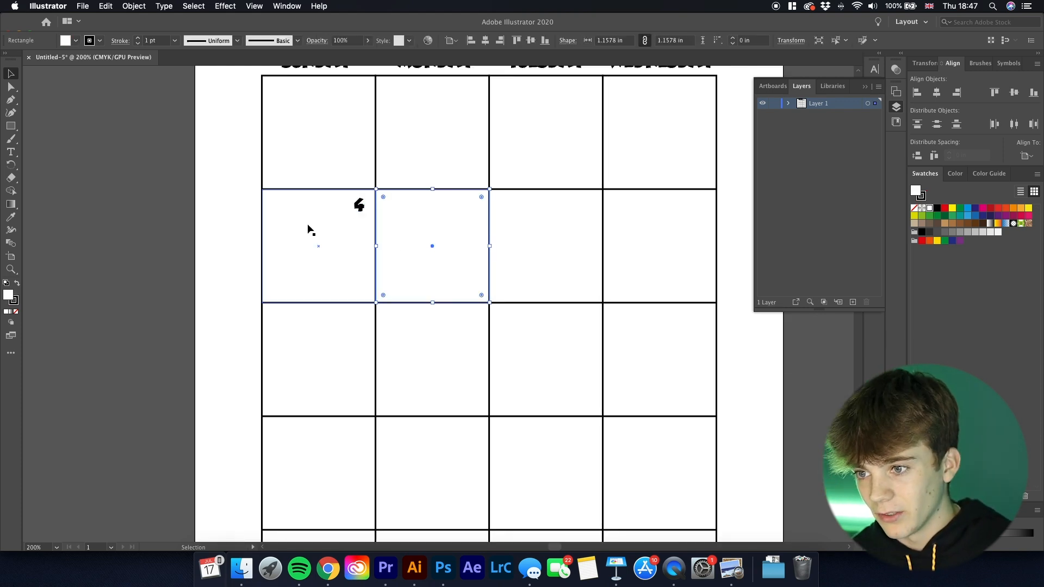
pyautogui.click(167, 190)
pyautogui.scroll(-1, 242, 213)
pyautogui.moveTo(326, 211); pyautogui.dragTo(416, 210)
pyautogui.doubleClick(417, 207)
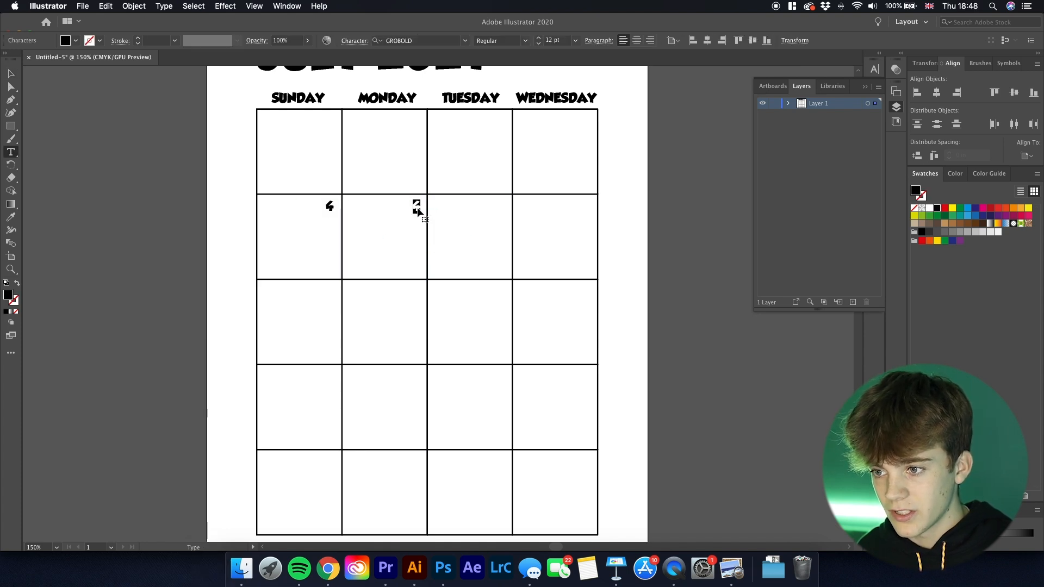
pyautogui.write('5')
pyautogui.press('Escape')
# Copy the 5 into the second-row Tuesday and Wednesday cells, nudging the Wednesday copy slightly left from the cell edge.
pyautogui.press('super+shift+a')
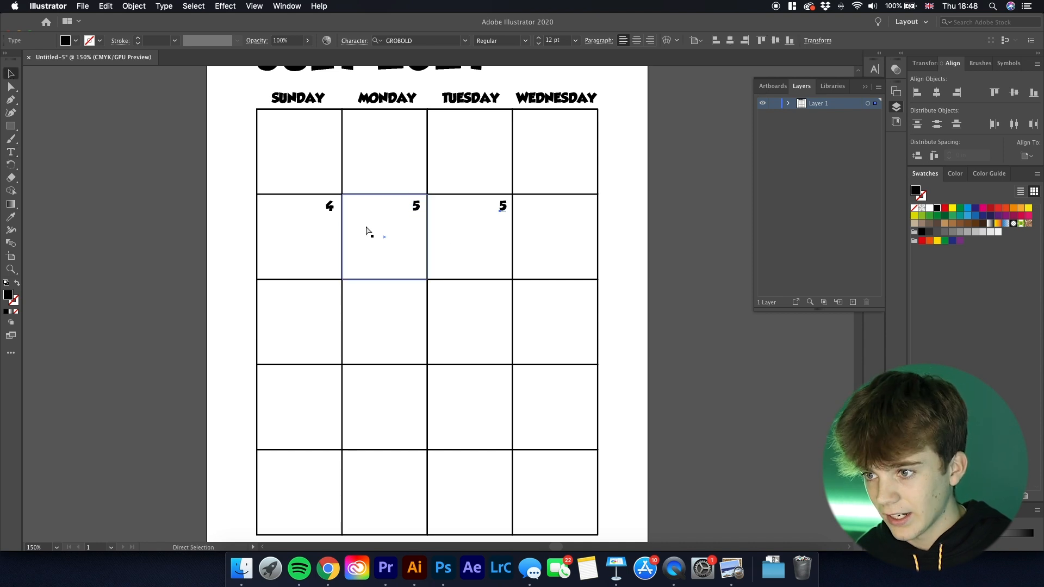
pyautogui.click(667, 256)
pyautogui.click(502, 207)
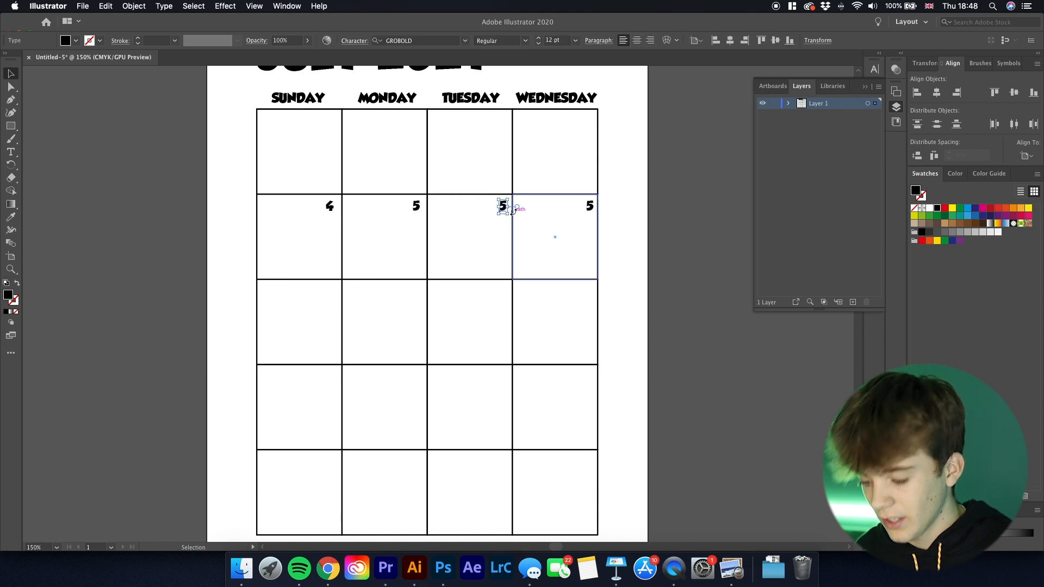
pyautogui.click(605, 234)
pyautogui.click(589, 206)
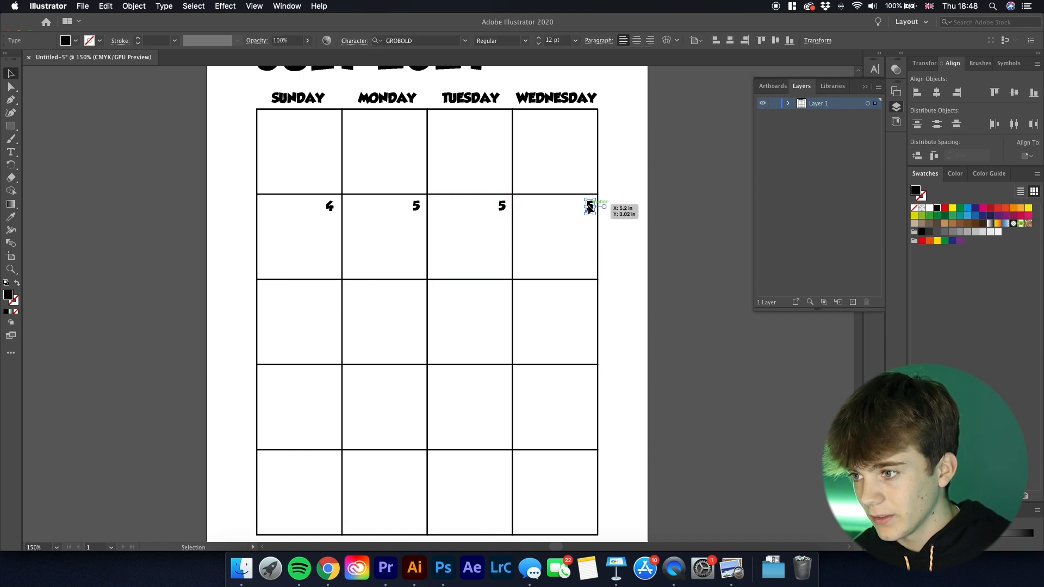
pyautogui.click(635, 219)
pyautogui.moveTo(591, 207); pyautogui.dragTo(589, 207)
pyautogui.click(672, 230)
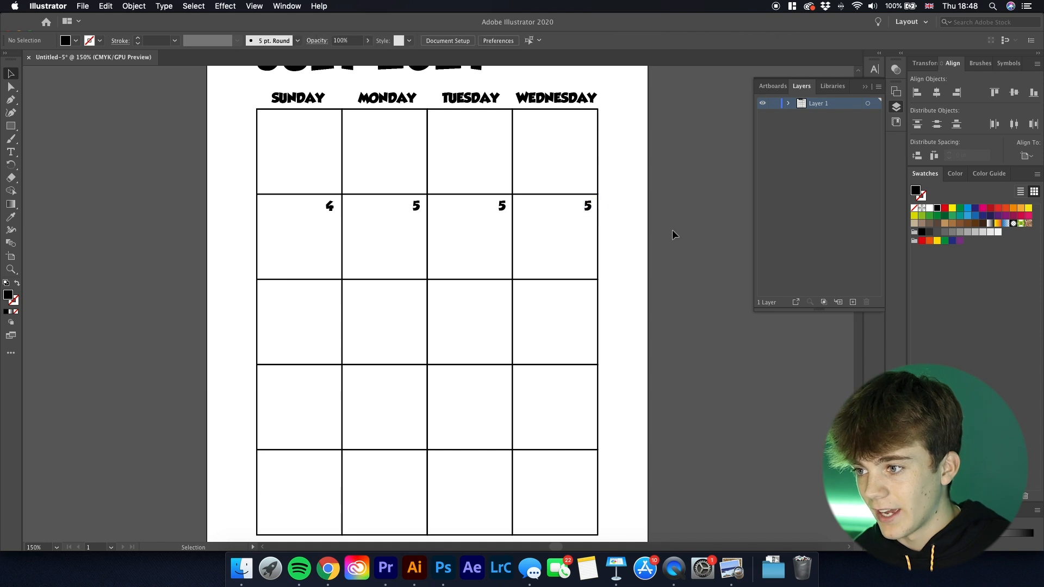
# Change the duplicate dates in the second-row Tuesday and Wednesday cells to 6 and 7.
pyautogui.doubleClick(502, 207)
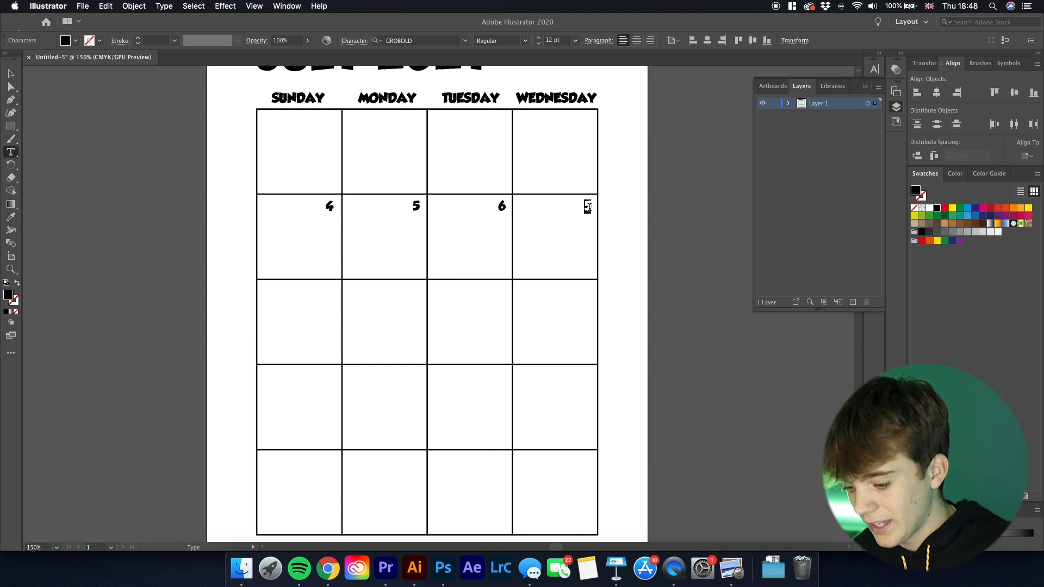
pyautogui.write('7')
pyautogui.press('Escape')
pyautogui.click(660, 283)
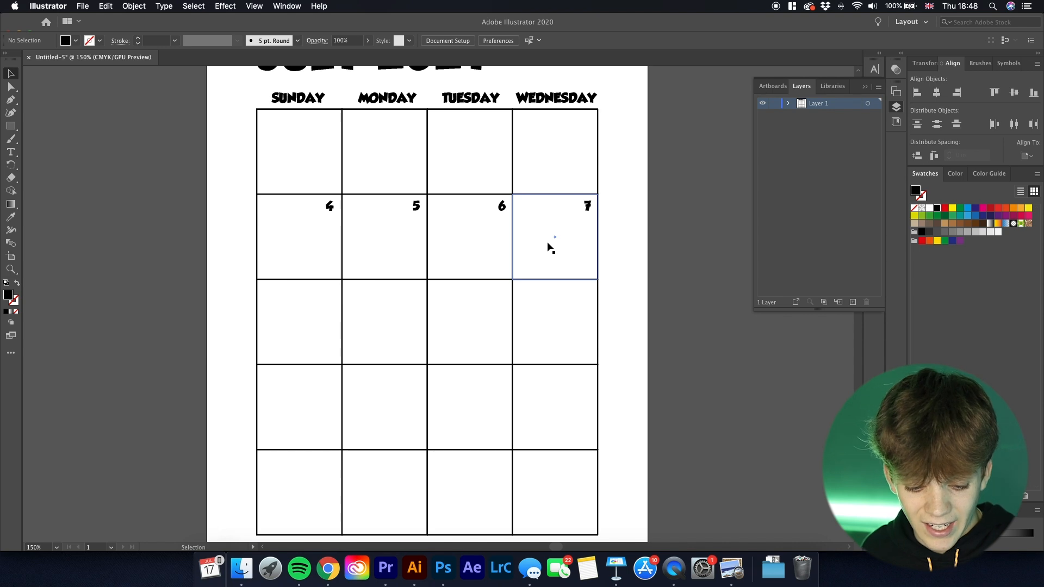
# Copy the Sunday 4 straight down into the three cells below, repeating the same spacing.
pyautogui.moveTo(329, 206); pyautogui.dragTo(332, 295)
pyautogui.press('super+d')
pyautogui.press('super+d')
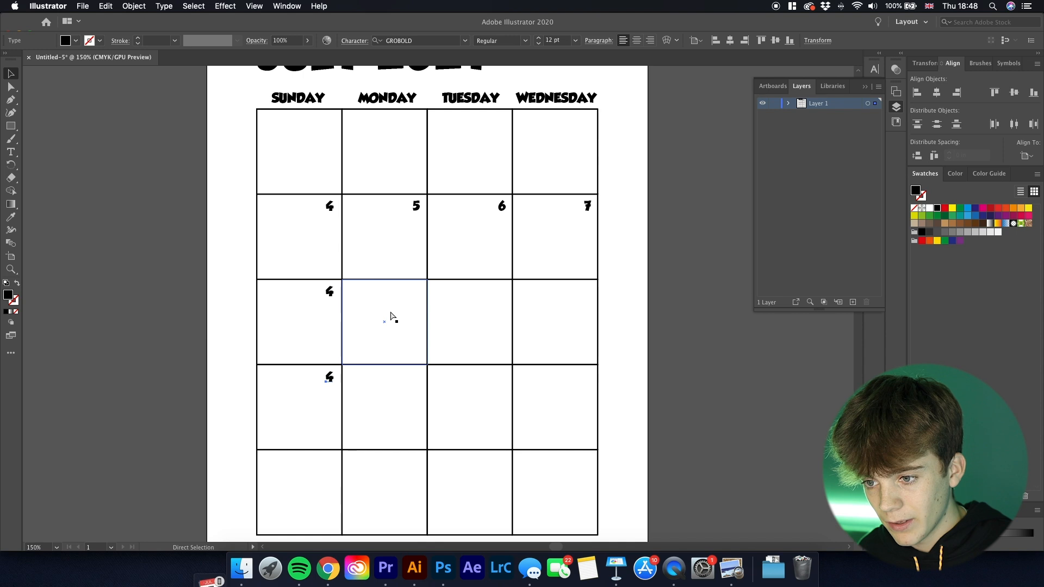
pyautogui.click(122, 264)
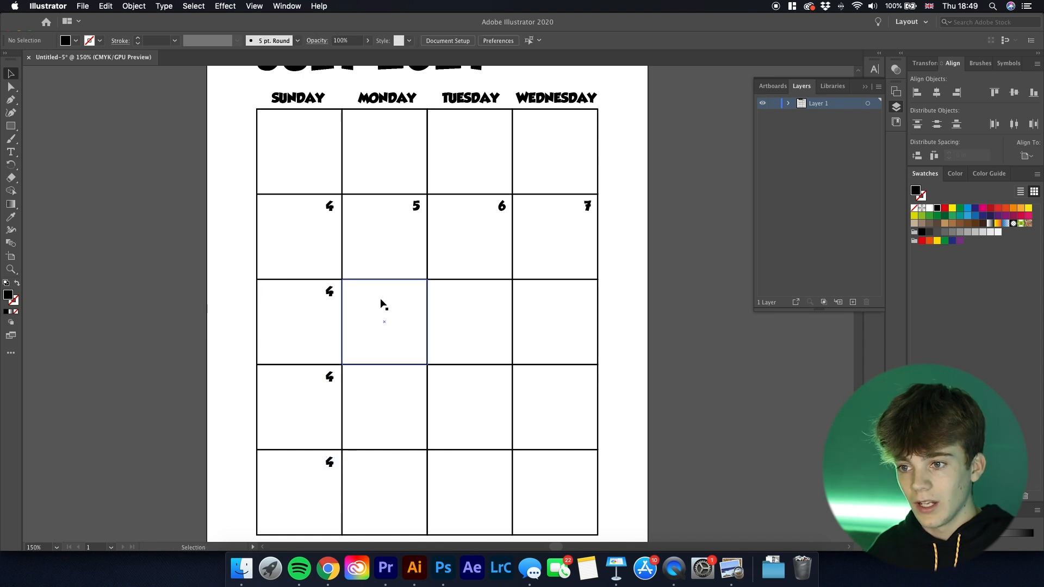
# Change the three copied dates down the Sunday column to 11, 18 and 25.
pyautogui.scroll(-3, 456, 288)
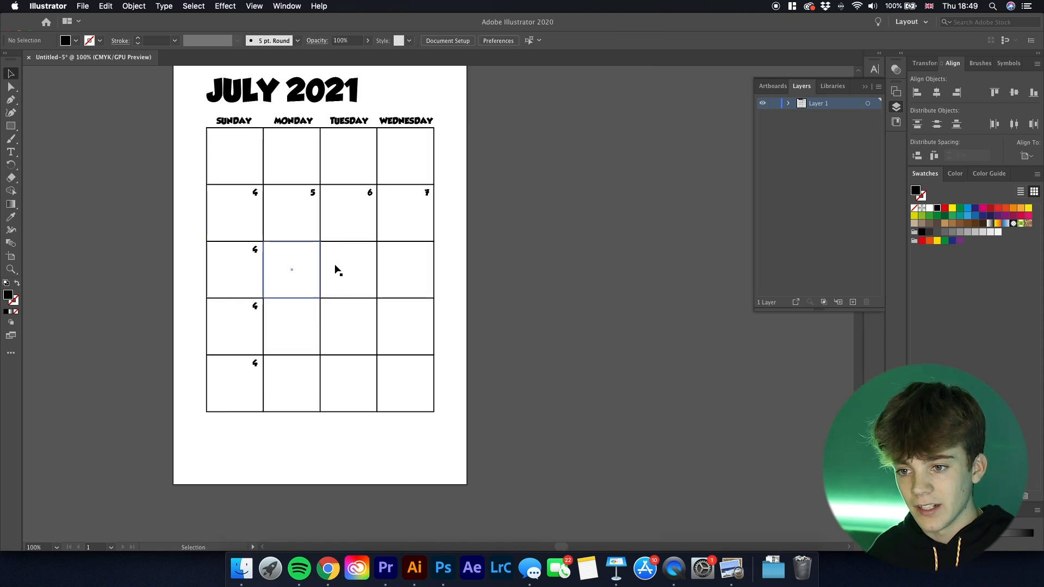
pyautogui.scroll(3, 294, 269)
pyautogui.click(228, 235)
pyautogui.doubleClick(228, 236)
pyautogui.write('11')
pyautogui.doubleClick(227, 349)
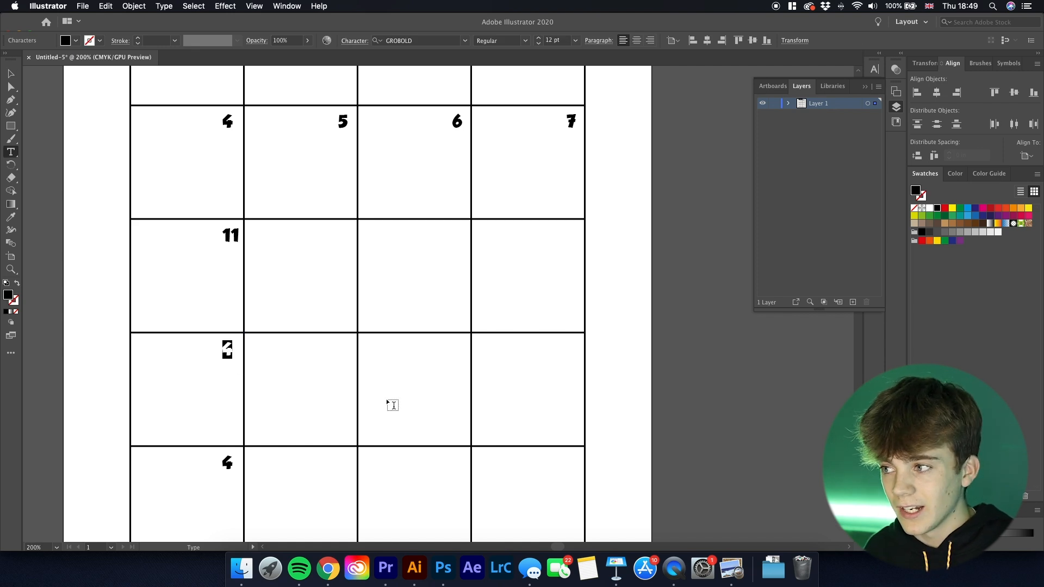
pyautogui.write('18')
pyautogui.scroll(-1, 228, 435)
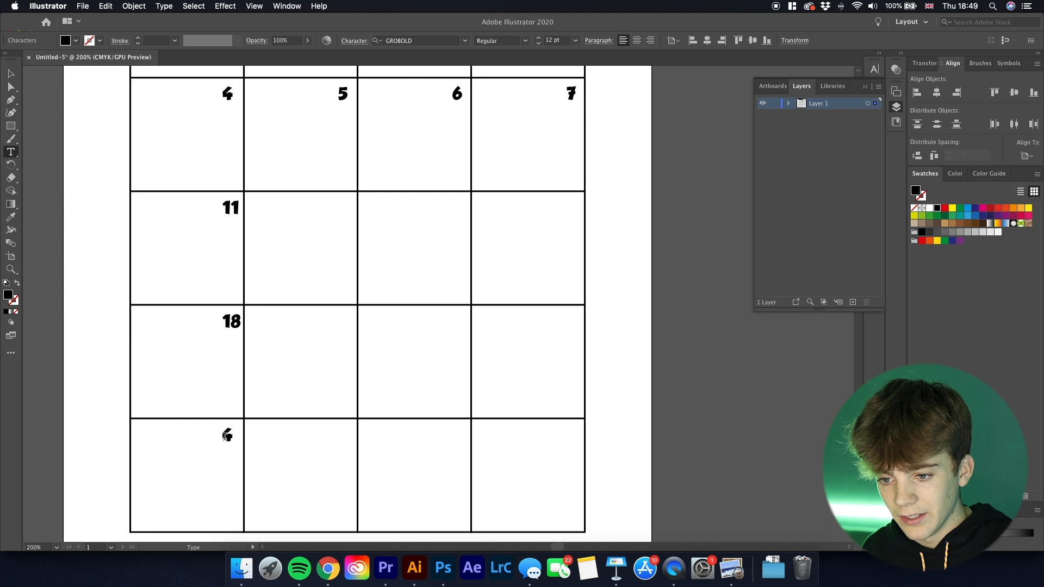
pyautogui.write('25')
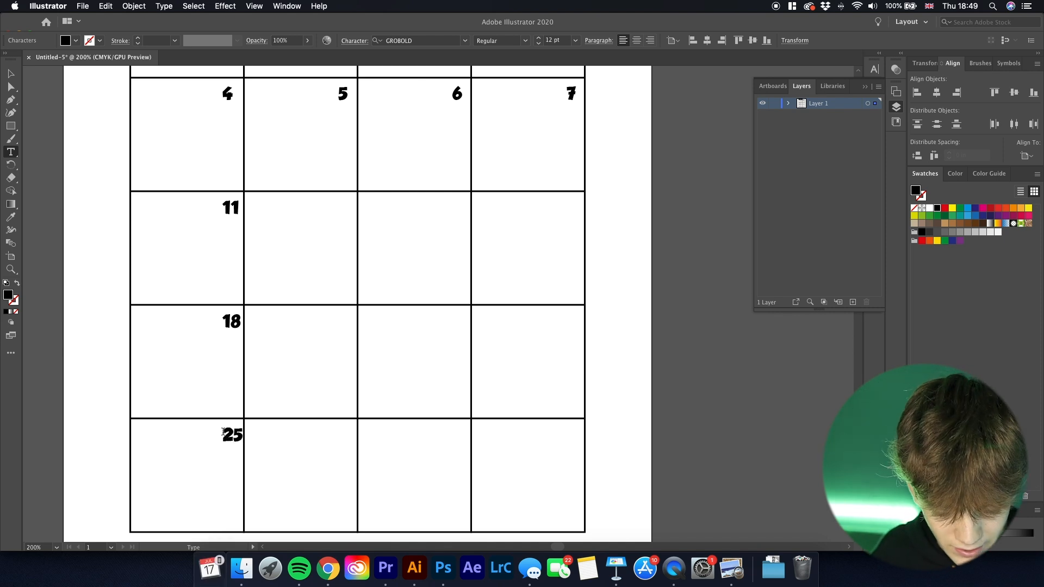
# Shift the Sunday dates 11, 18 and 25 slightly left so they sit clear of the cell edges.
pyautogui.click(11, 73)
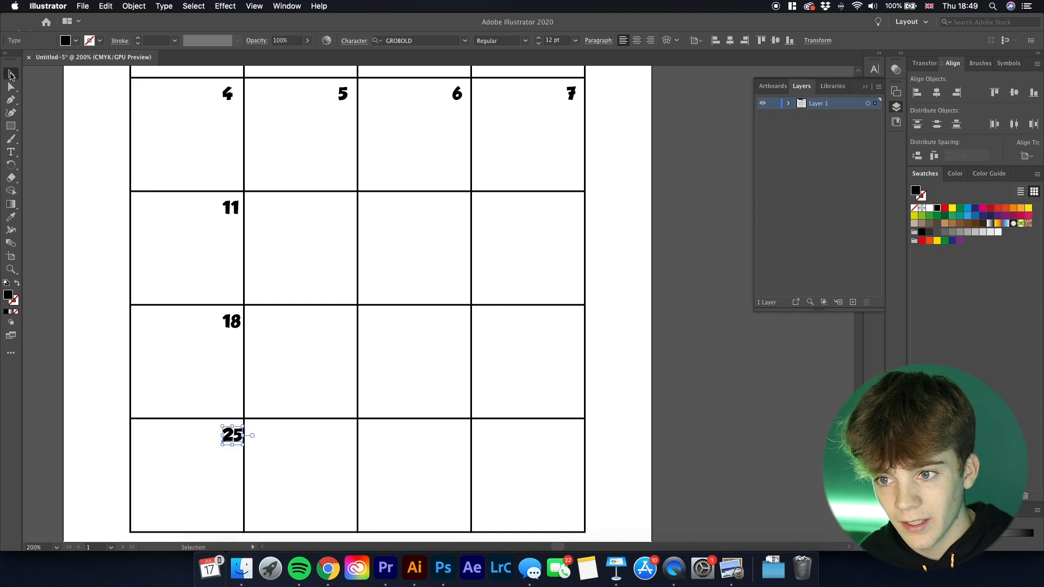
pyautogui.click(229, 212)
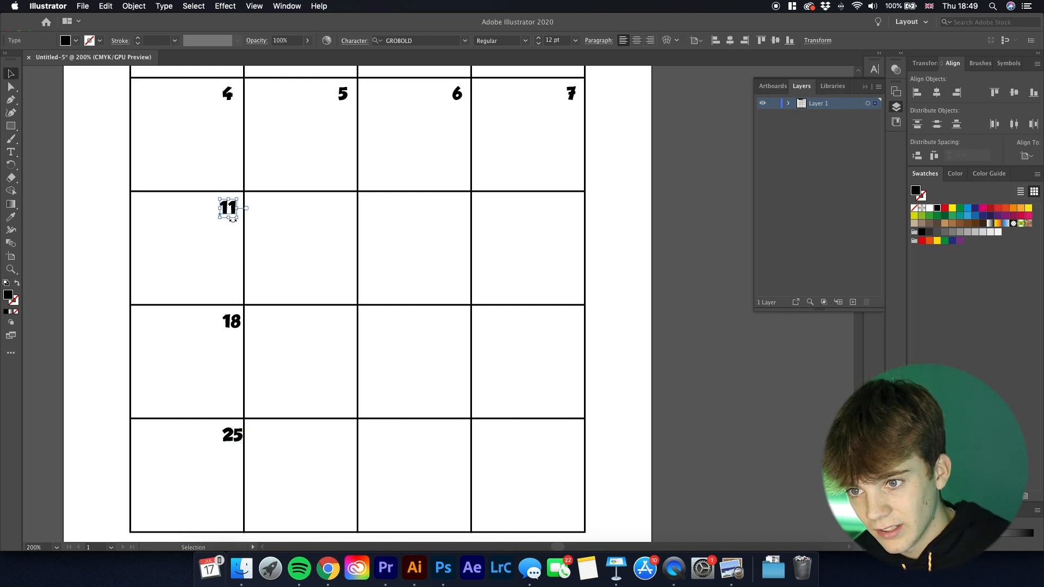
pyautogui.click(233, 322)
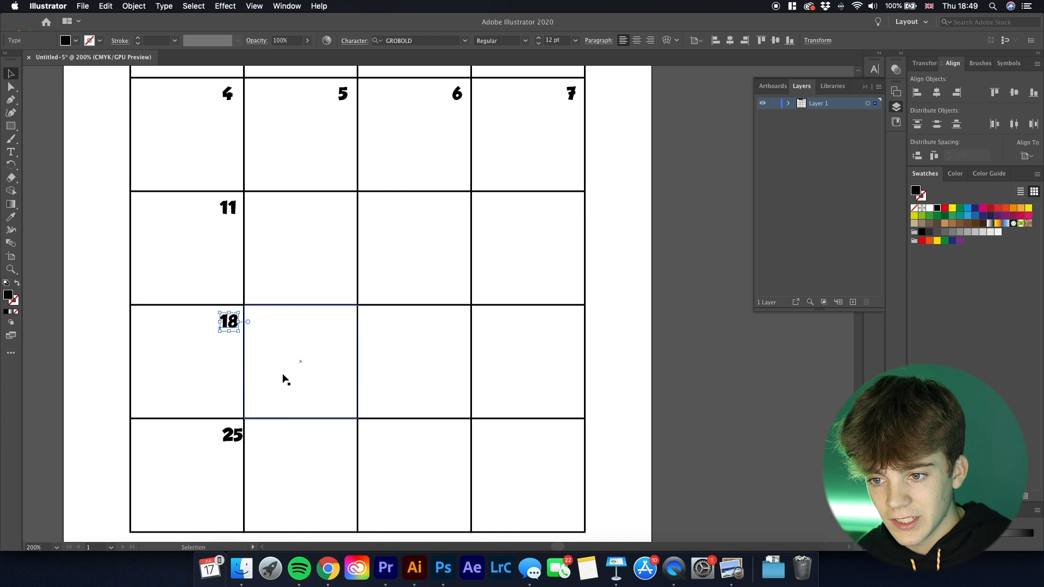
pyautogui.click(232, 435)
pyautogui.moveTo(232, 435); pyautogui.dragTo(229, 435)
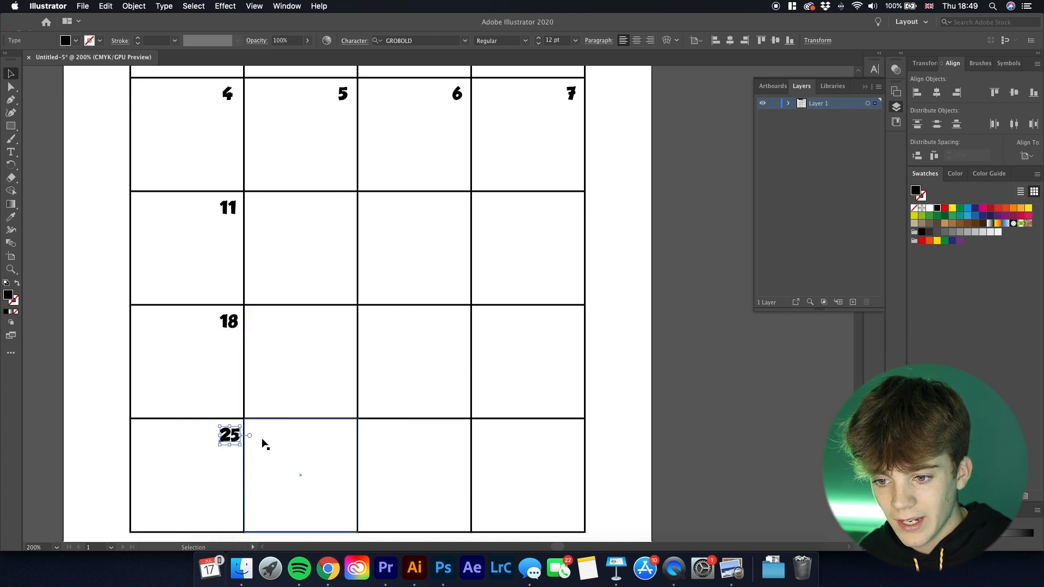
pyautogui.click(566, 429)
pyautogui.click(683, 438)
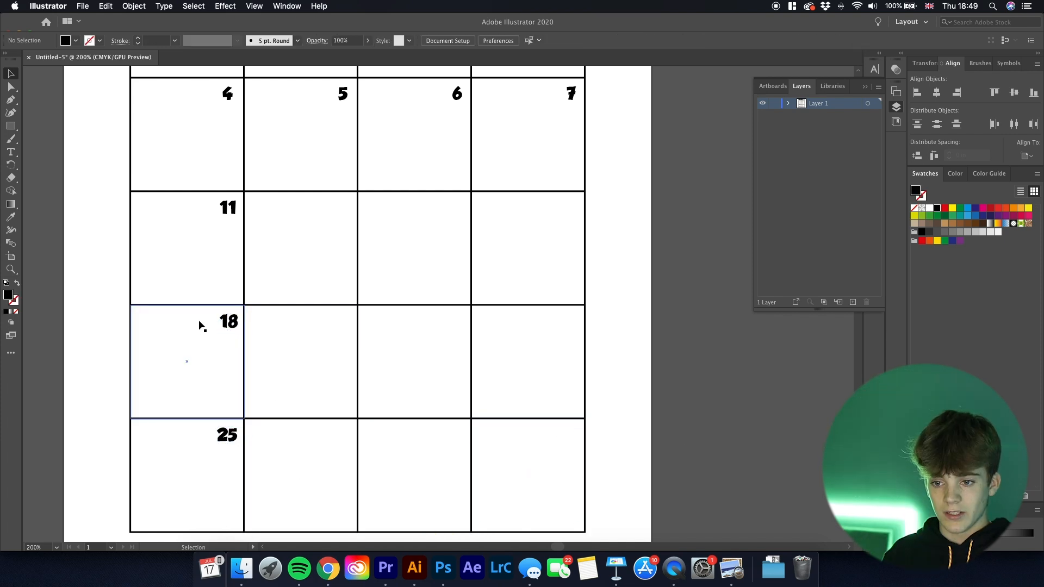
pyautogui.click(225, 322)
pyautogui.click(677, 358)
# Copy the Monday 5 straight down into the three cells below, repeating the same spacing.
pyautogui.scroll(-2, 438, 306)
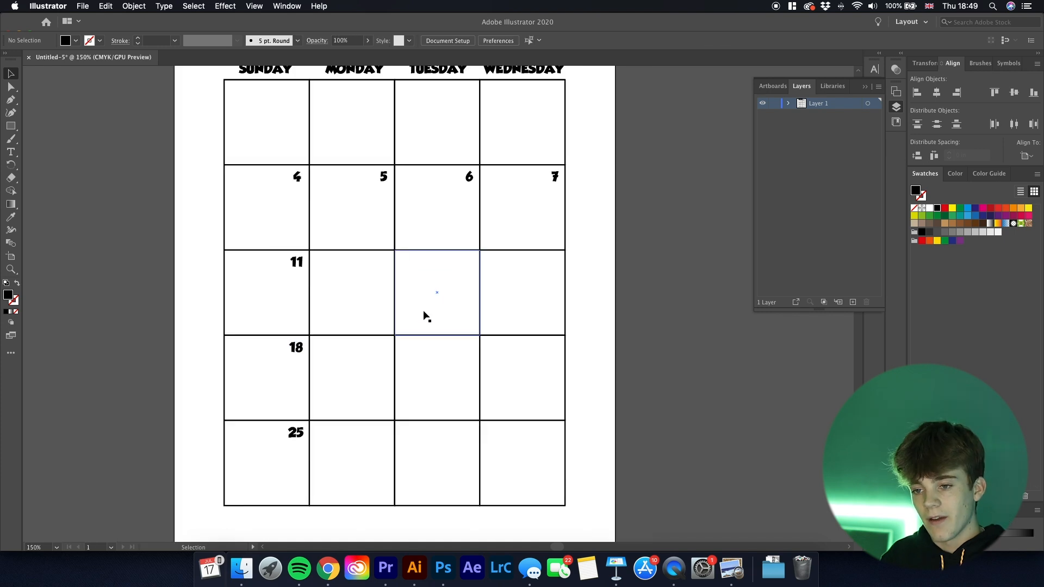
pyautogui.scroll(2, 424, 314)
pyautogui.scroll(-1, 404, 305)
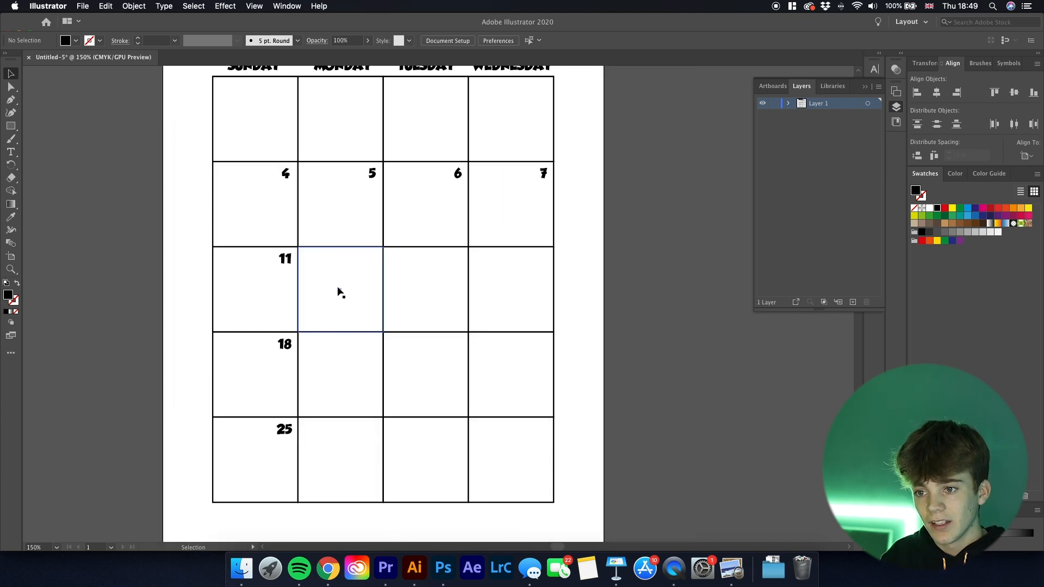
pyautogui.scroll(3, 294, 215)
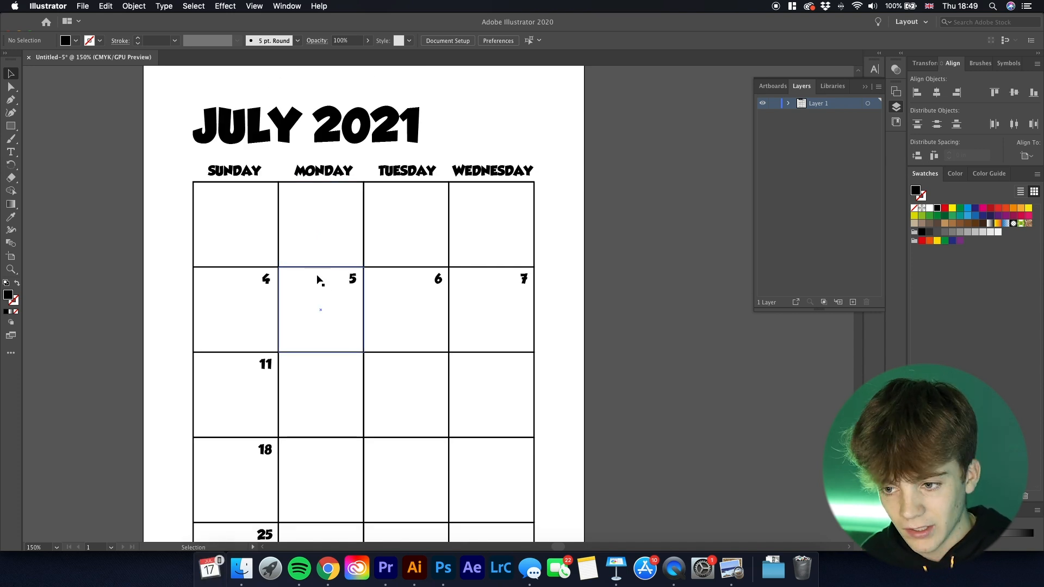
pyautogui.moveTo(355, 286); pyautogui.dragTo(352, 365)
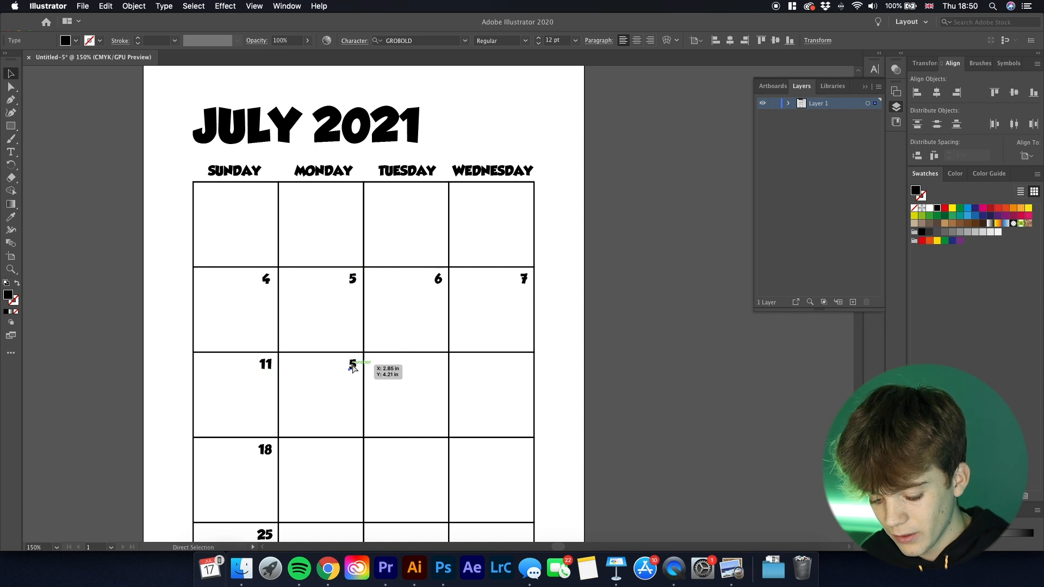
pyautogui.press('super+d')
pyautogui.scroll(-3, 354, 369)
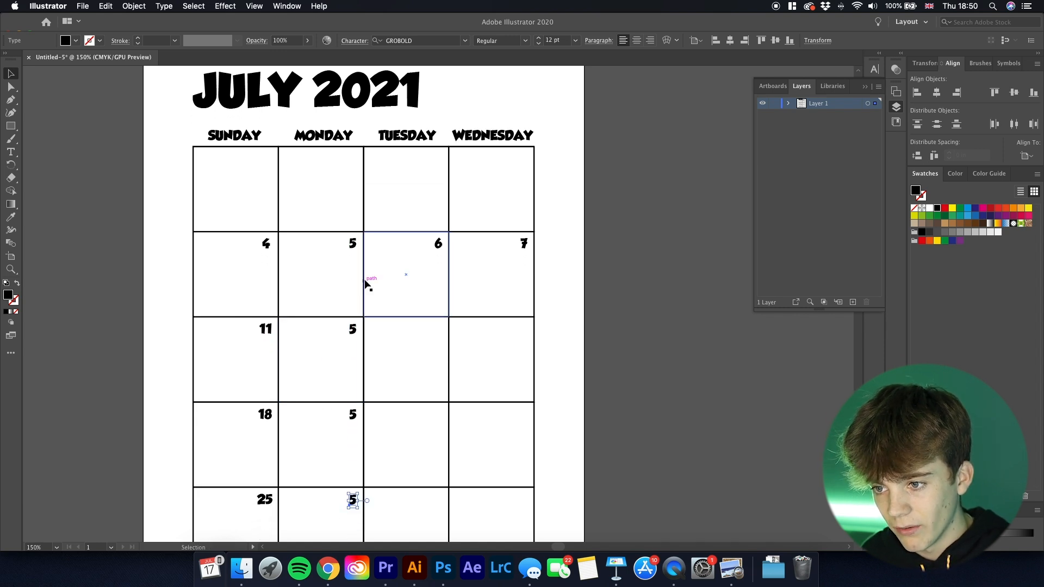
# Change the three copied dates down the Monday column to 12, 19 and 26.
pyautogui.moveTo(351, 333); pyautogui.dragTo(352, 329)
pyautogui.doubleClick(351, 329)
pyautogui.press('super+a')
pyautogui.write('12')
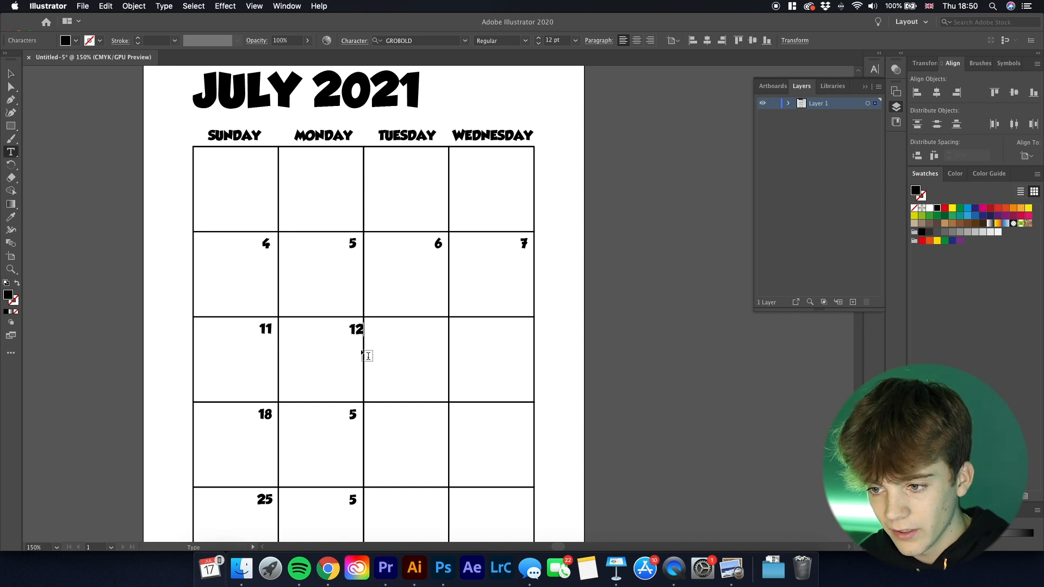
pyautogui.click(359, 420)
pyautogui.write('19')
pyautogui.doubleClick(359, 501)
pyautogui.write('26')
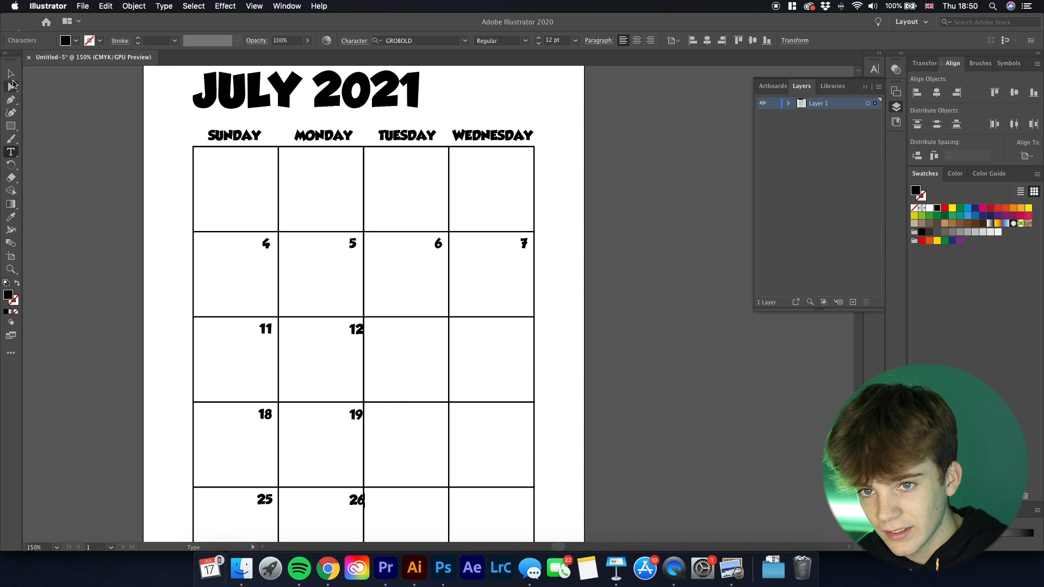
# Shift the Monday dates 12, 19 and 26 left so they sit inside their cells, clear of the grid lines.
pyautogui.press('Escape')
pyautogui.click(355, 332)
pyautogui.moveTo(353, 333); pyautogui.dragTo(348, 333)
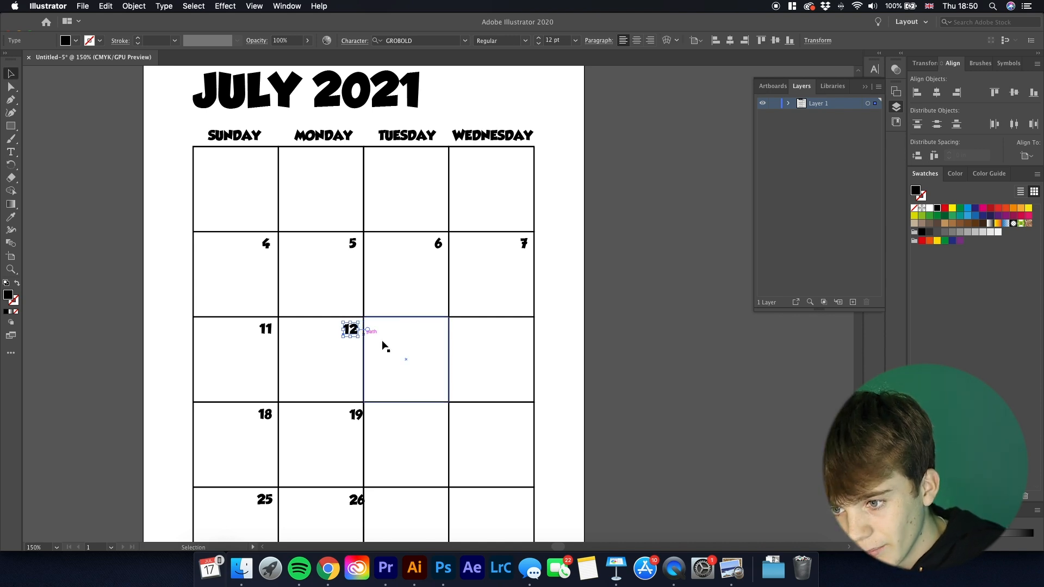
pyautogui.click(606, 359)
pyautogui.moveTo(359, 420); pyautogui.dragTo(357, 418)
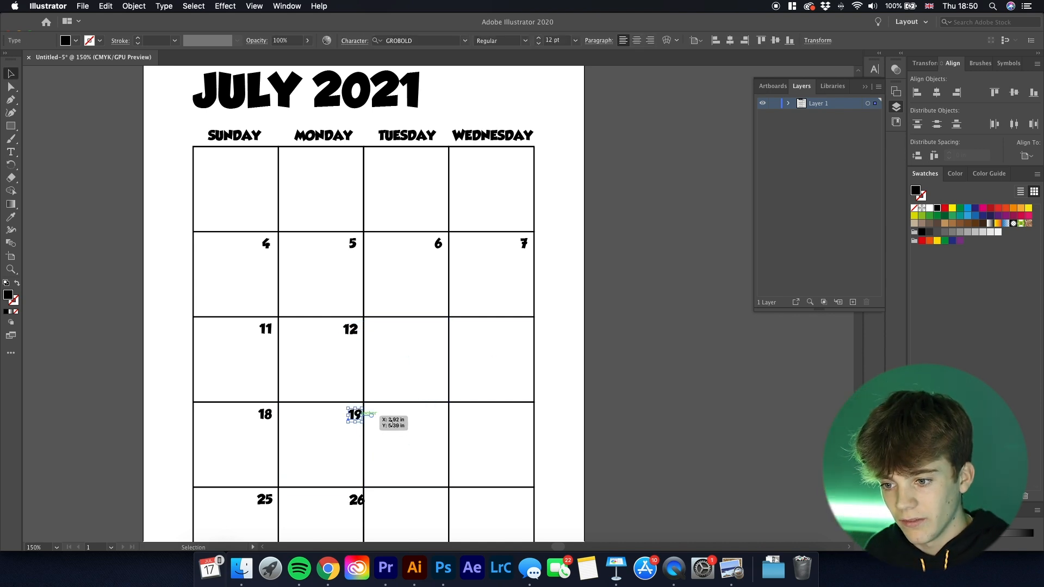
pyautogui.press('Left')
pyautogui.press('Left')
pyautogui.click(571, 420)
pyautogui.scroll(-5, 543, 421)
pyautogui.scroll(-2, 476, 336)
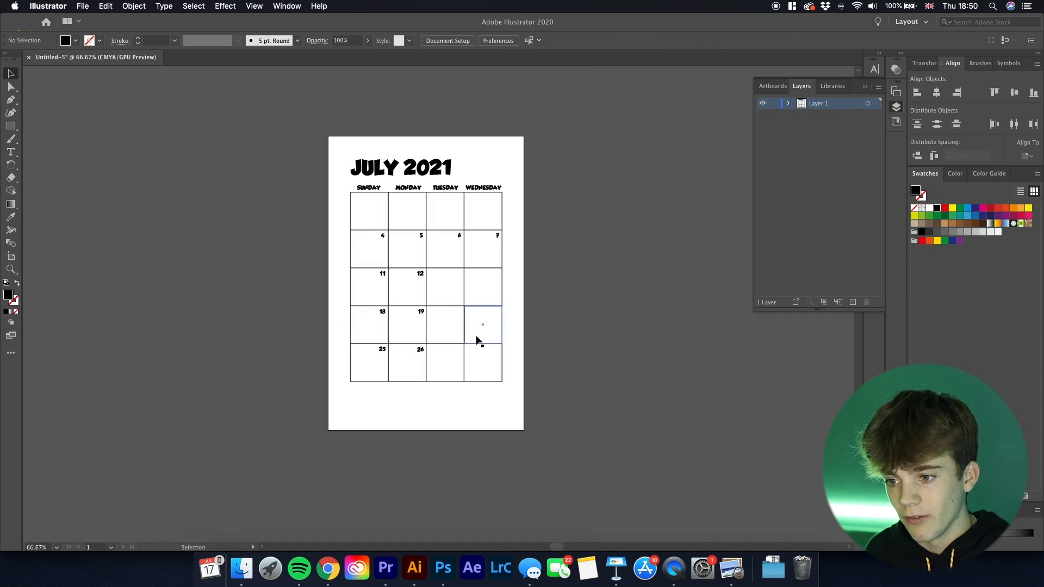
pyautogui.scroll(2, 445, 314)
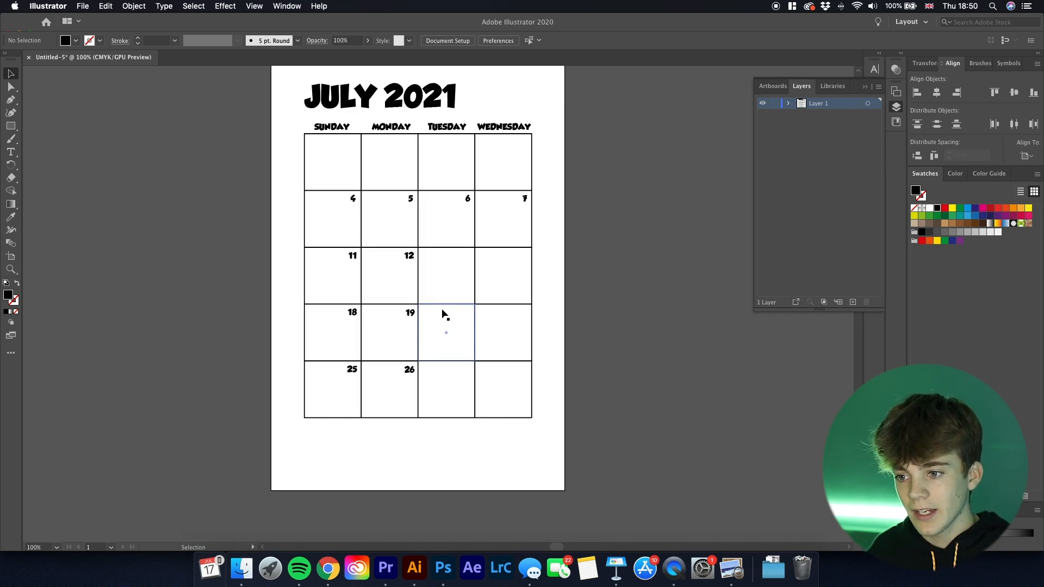
pyautogui.scroll(6, 482, 163)
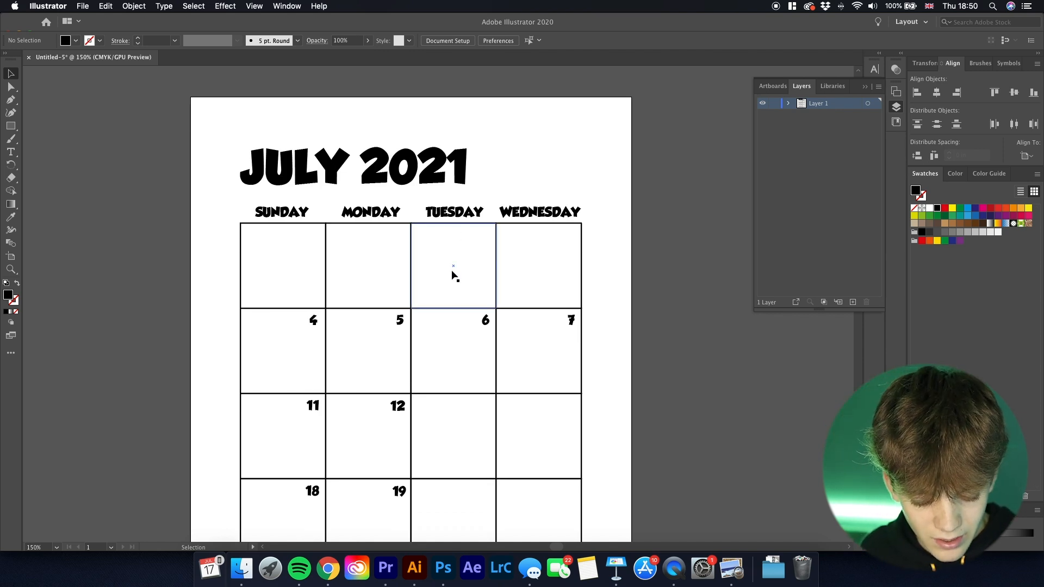
# Copy the Tuesday 6 into the three cells below as 13, 20 and 27, and shift them left clear of the grid lines.
pyautogui.scroll(-3, 481, 292)
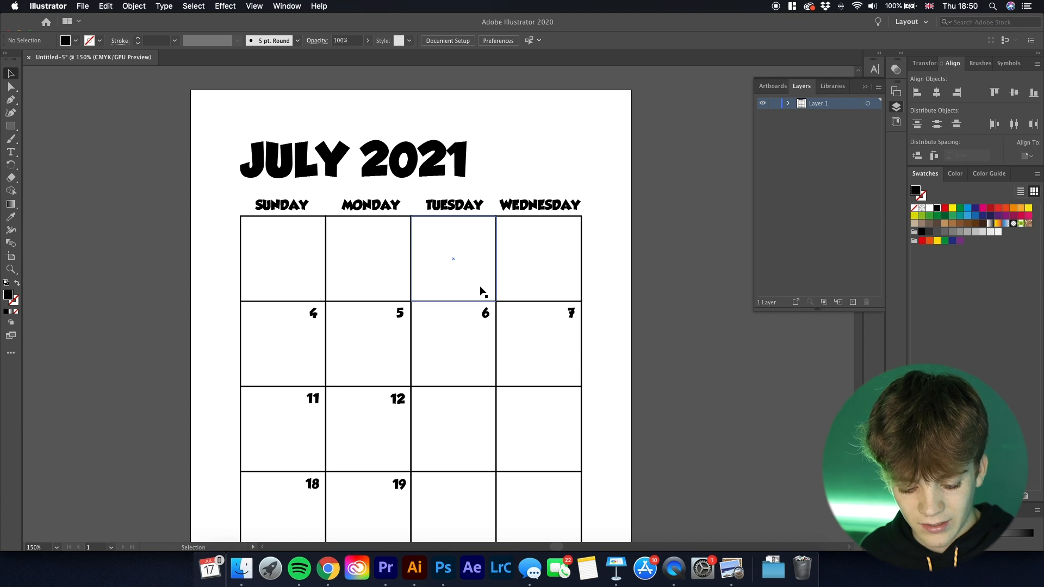
pyautogui.moveTo(481, 298); pyautogui.dragTo(483, 290)
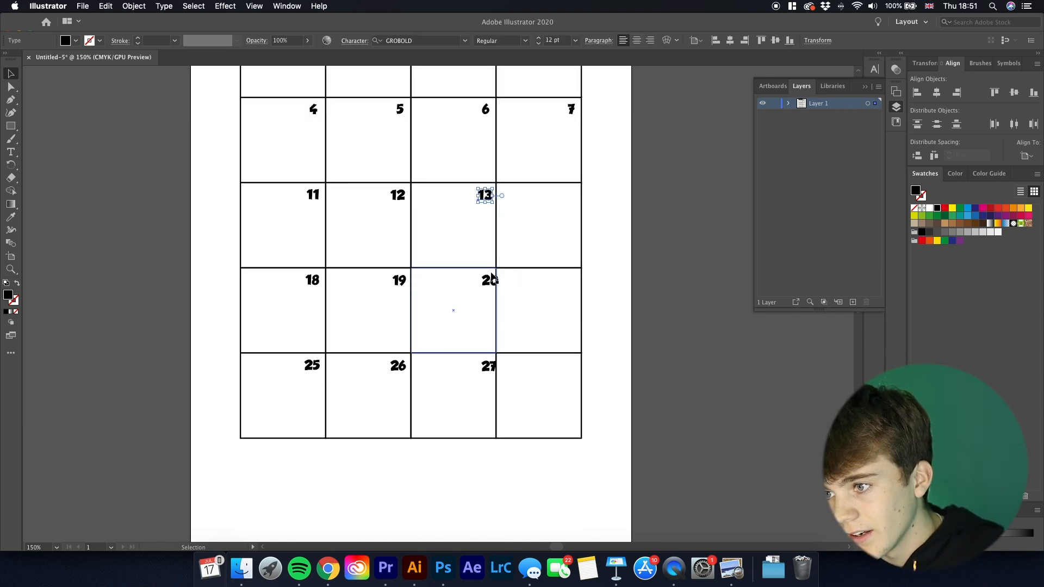
pyautogui.moveTo(489, 277); pyautogui.dragTo(488, 283)
pyautogui.moveTo(489, 367); pyautogui.dragTo(486, 367)
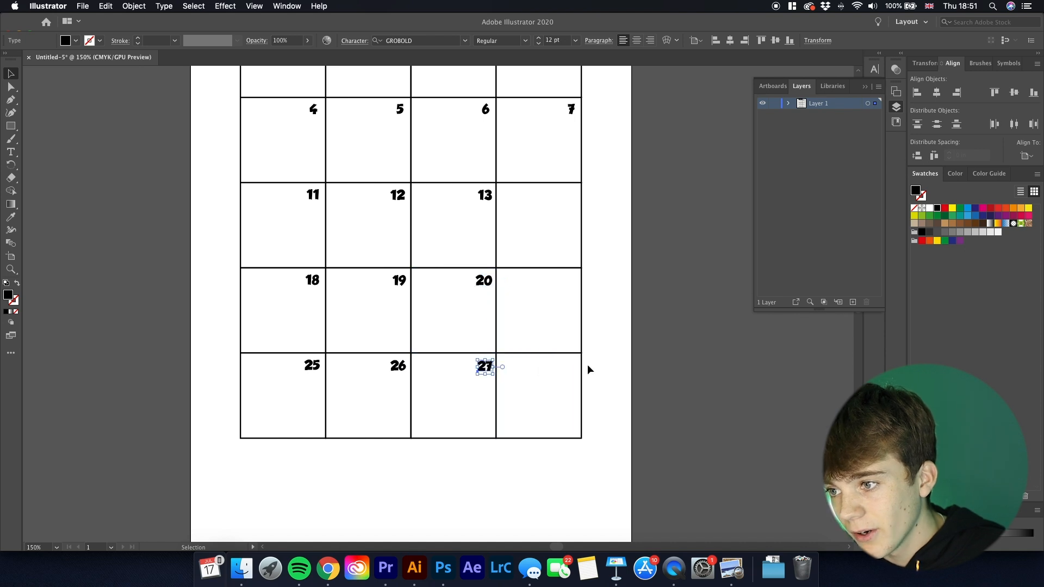
pyautogui.click(481, 277)
pyautogui.press('Left')
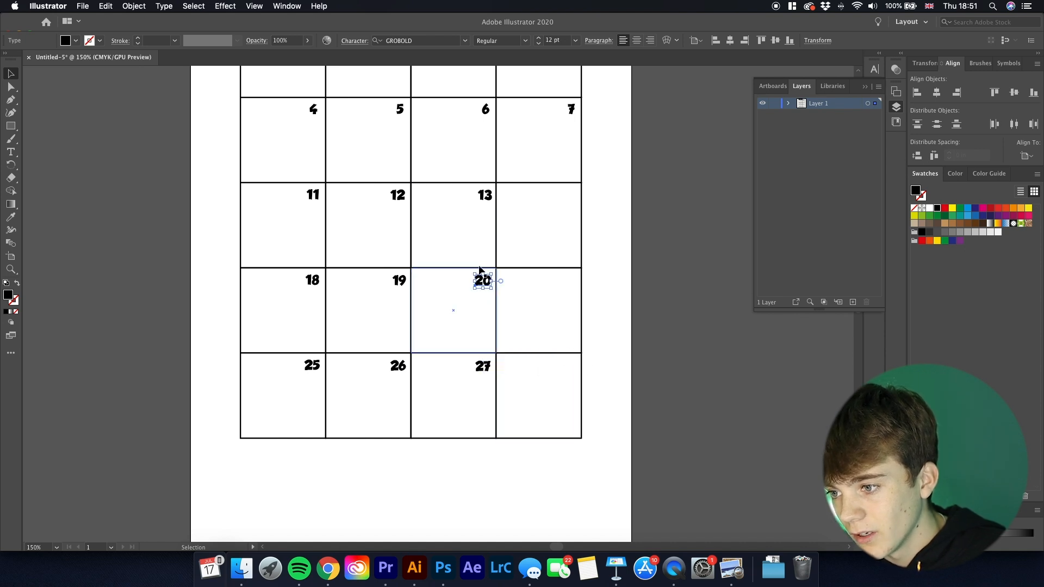
pyautogui.click(483, 197)
pyautogui.press('Left')
pyautogui.click(680, 261)
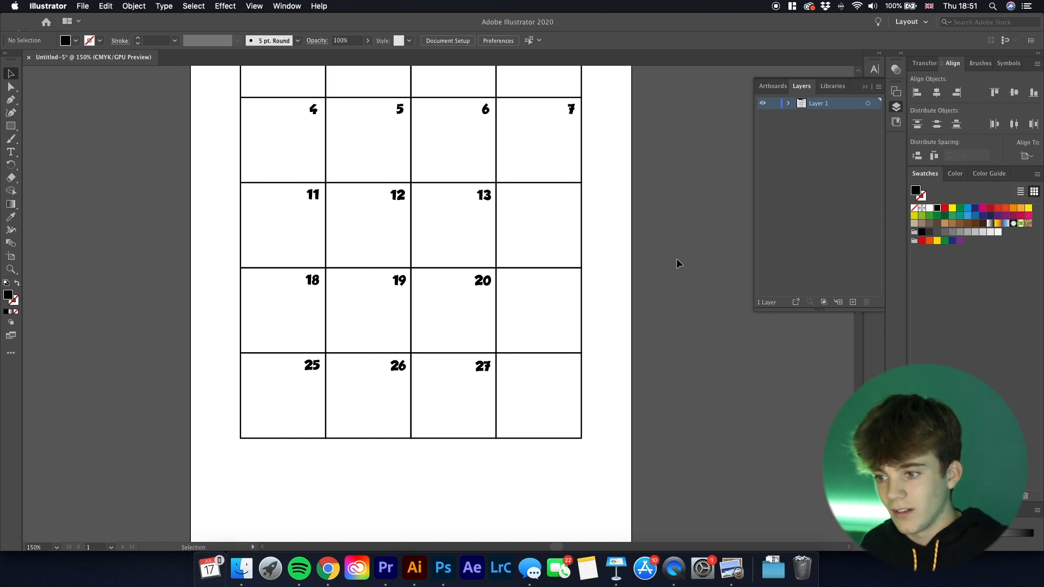
# Copy the Wednesday 7 into the three cells below as 14, 21 and 28, and shift them left inside their cells.
pyautogui.moveTo(569, 109); pyautogui.dragTo(568, 114)
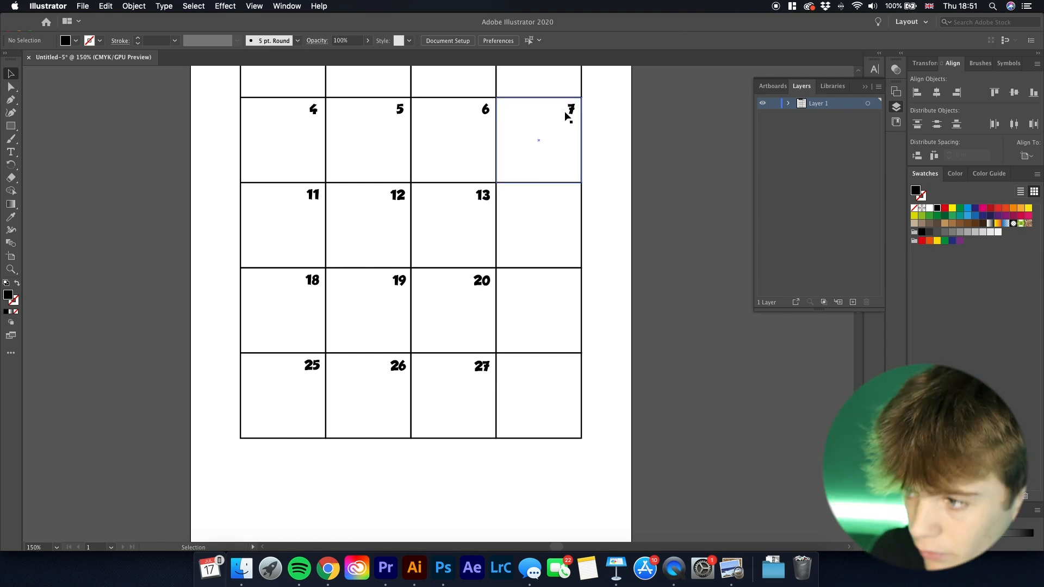
pyautogui.scroll(5, 566, 119)
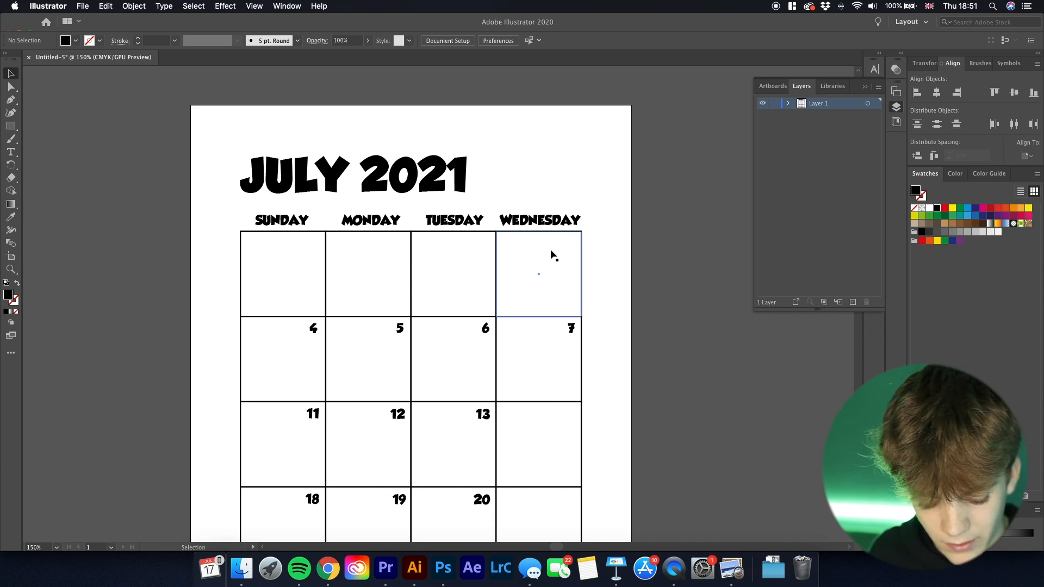
pyautogui.scroll(-1, 598, 326)
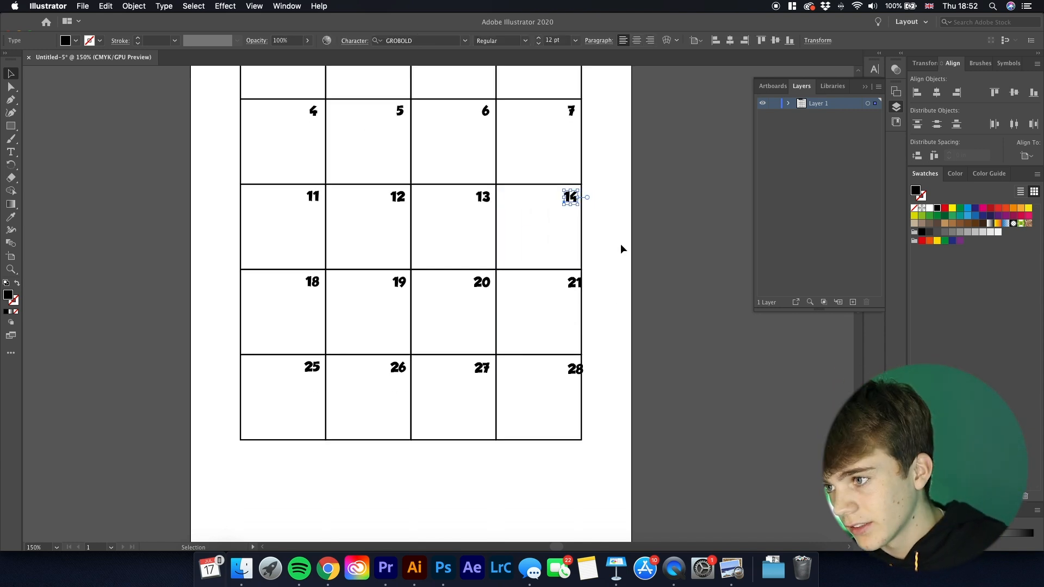
pyautogui.click(621, 249)
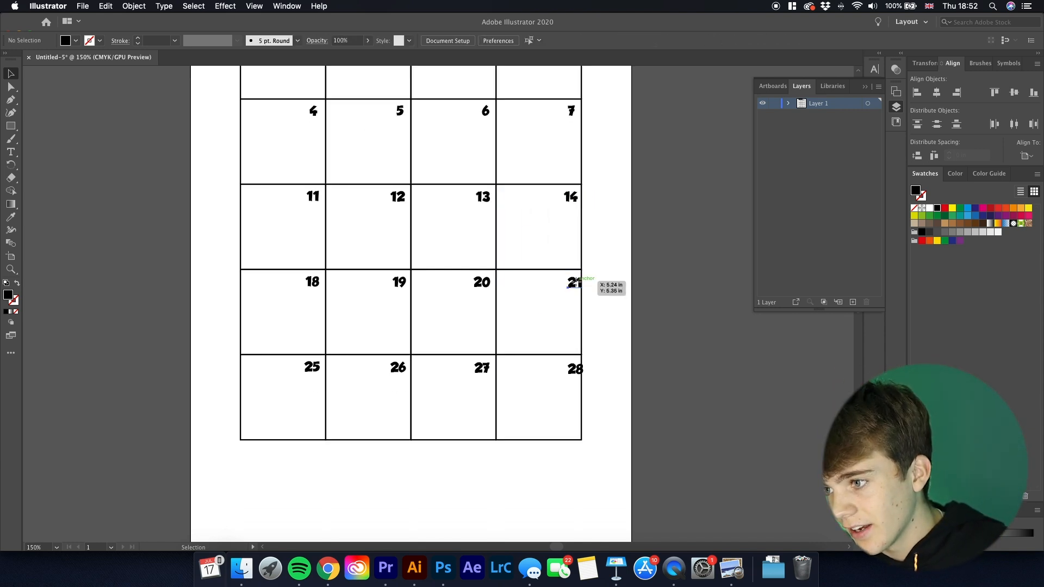
pyautogui.click(583, 288)
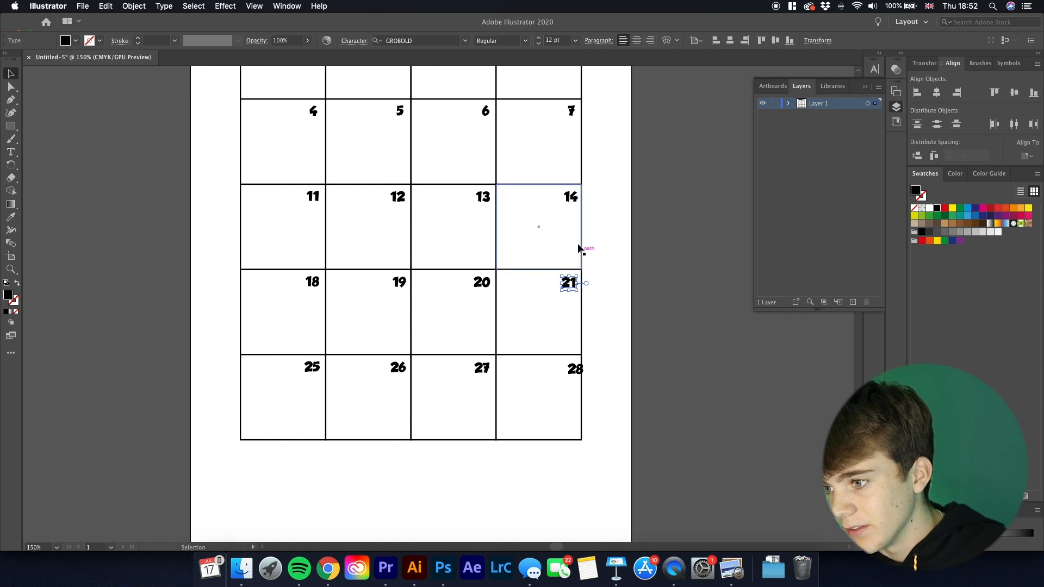
pyautogui.click(570, 197)
pyautogui.click(601, 244)
# Nudge the weekday headings, calendar grid and dates down together to leave more space below the JULY 2021 title.
pyautogui.press('super+minus')
pyautogui.scroll(2, 592, 310)
pyautogui.moveTo(602, 461); pyautogui.dragTo(333, 123)
pyautogui.press('Down')
pyautogui.press('Down')
pyautogui.press('Down')
pyautogui.press('Down')
pyautogui.press('Down')
pyautogui.press('Down')
pyautogui.press('Down')
pyautogui.press('Down')
pyautogui.press('Down')
pyautogui.press('Down')
pyautogui.press('Down')
pyautogui.press('Down')
pyautogui.press('Down')
pyautogui.press('Down')
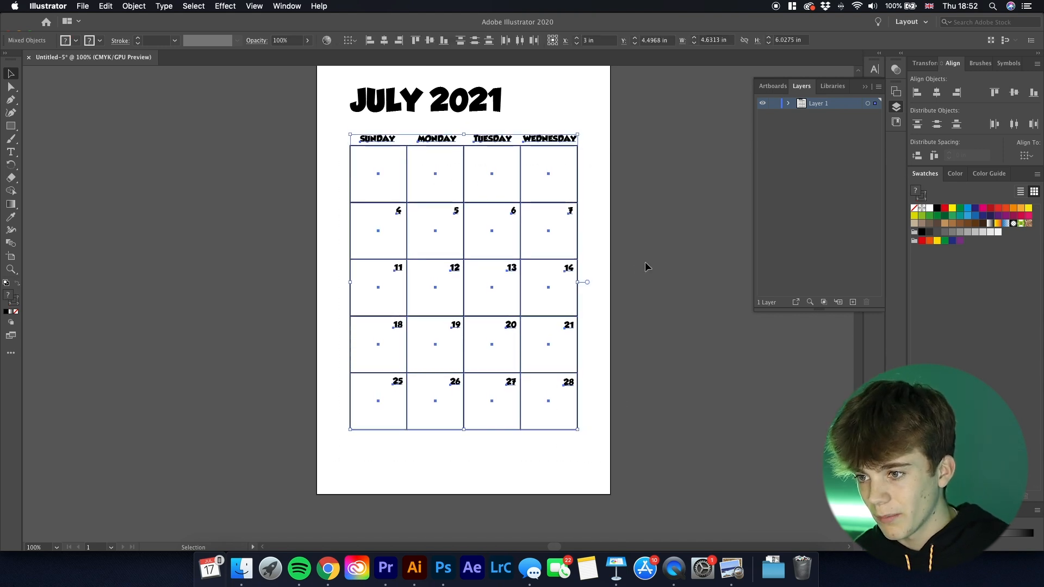
pyautogui.click(645, 263)
# Examine the whole July 2021 page, checking the title, weekday headings, date positions and page margins.
pyautogui.press('super+minus')
pyautogui.scroll(1, 589, 268)
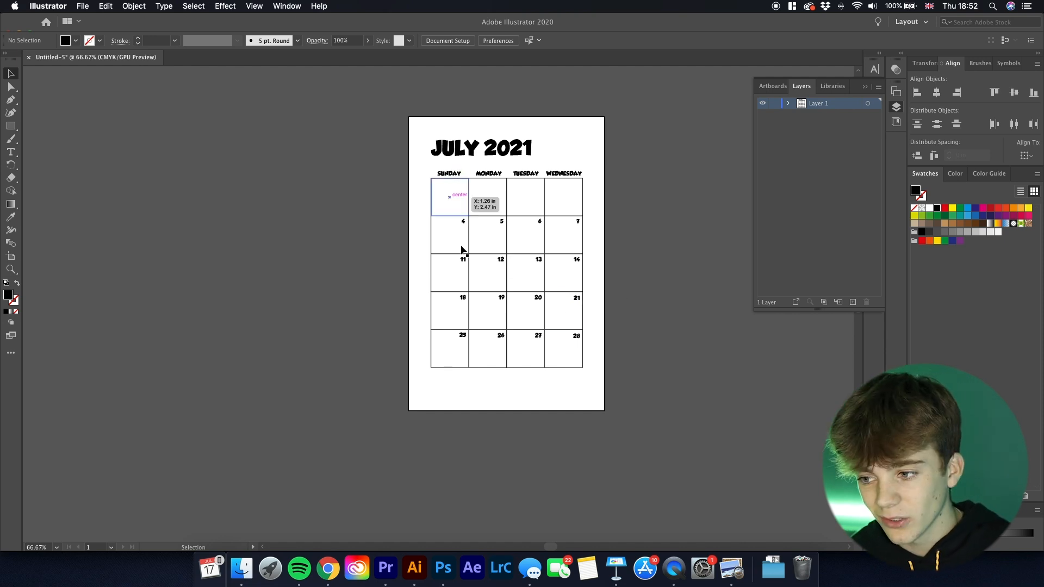
pyautogui.scroll(3, 604, 459)
pyautogui.scroll(-2, 455, 310)
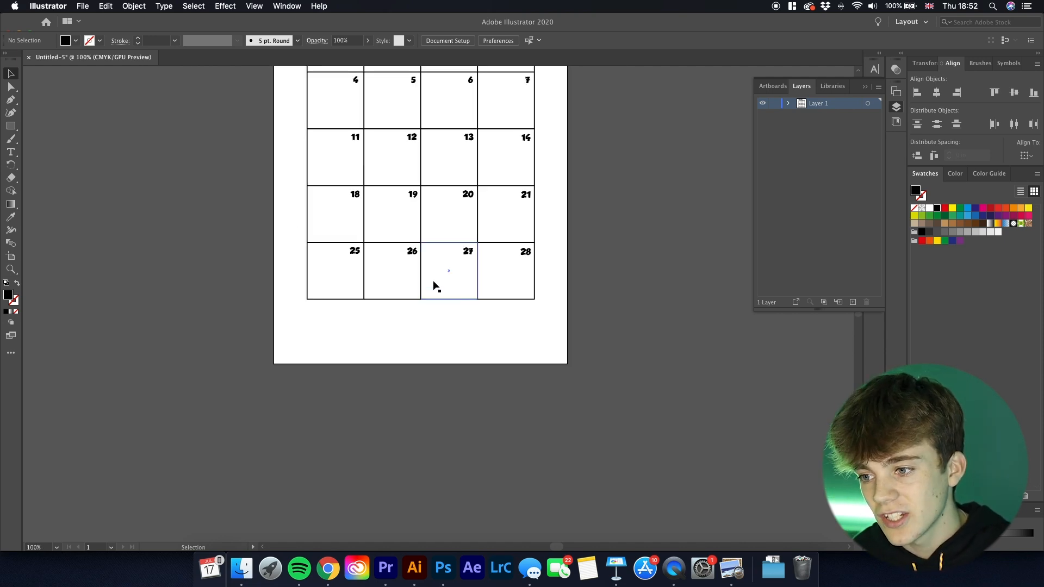
pyautogui.scroll(1, 435, 284)
pyautogui.scroll(1, 399, 235)
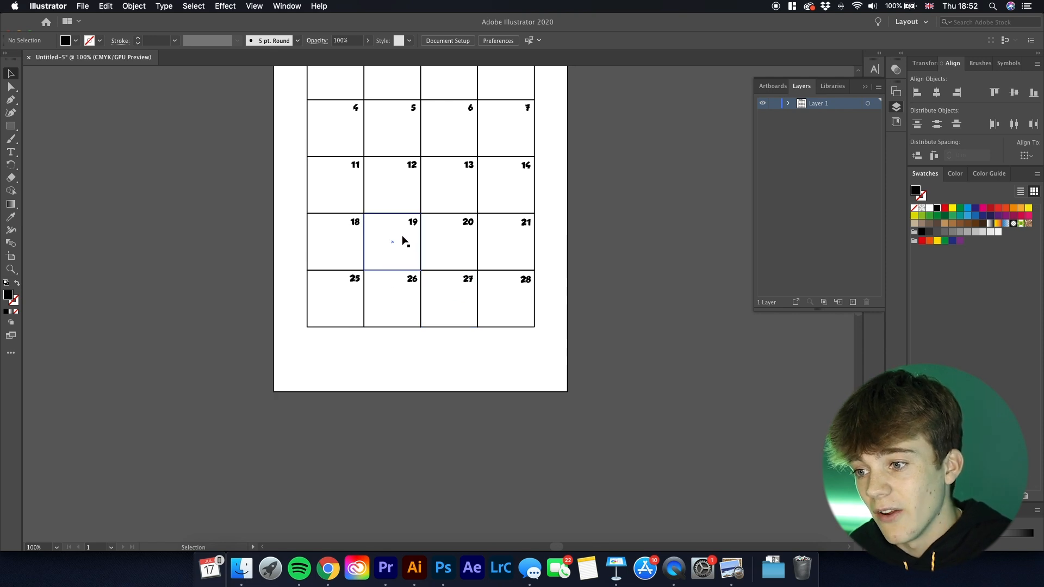
pyautogui.scroll(3, 405, 239)
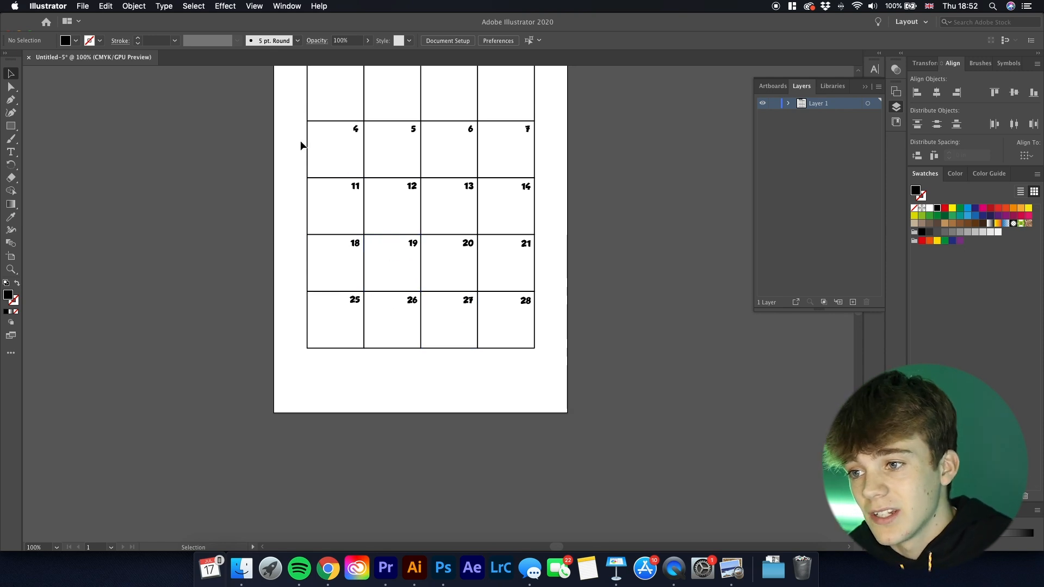
pyautogui.scroll(3, 331, 168)
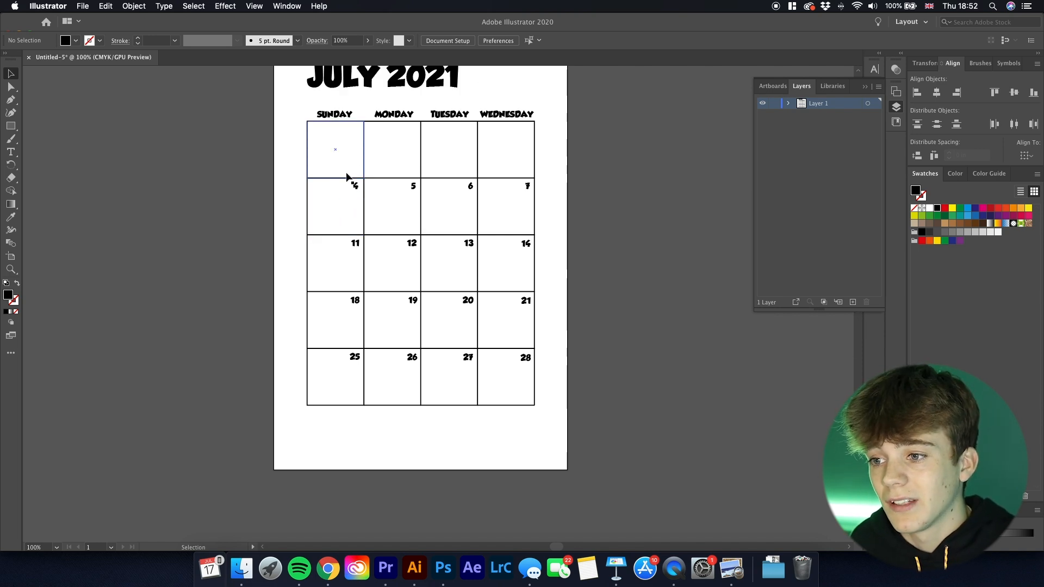
pyautogui.scroll(6, 346, 177)
pyautogui.scroll(-4, 351, 185)
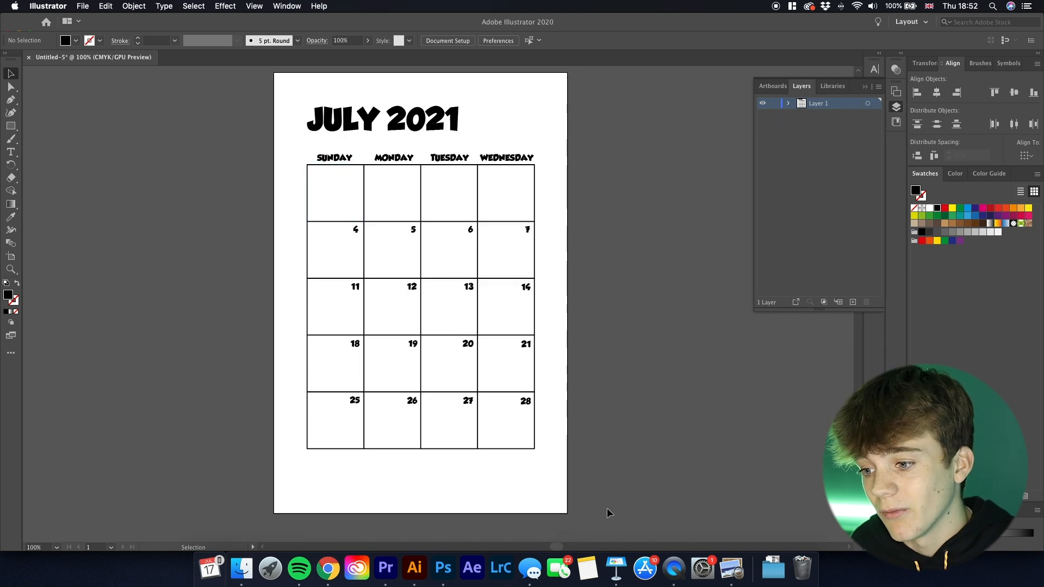
# Select all the calendar artwork, switch to Keynote and create a wide 16:9 presentation with the Basic White theme.
pyautogui.press('super+a')
pyautogui.click(618, 569)
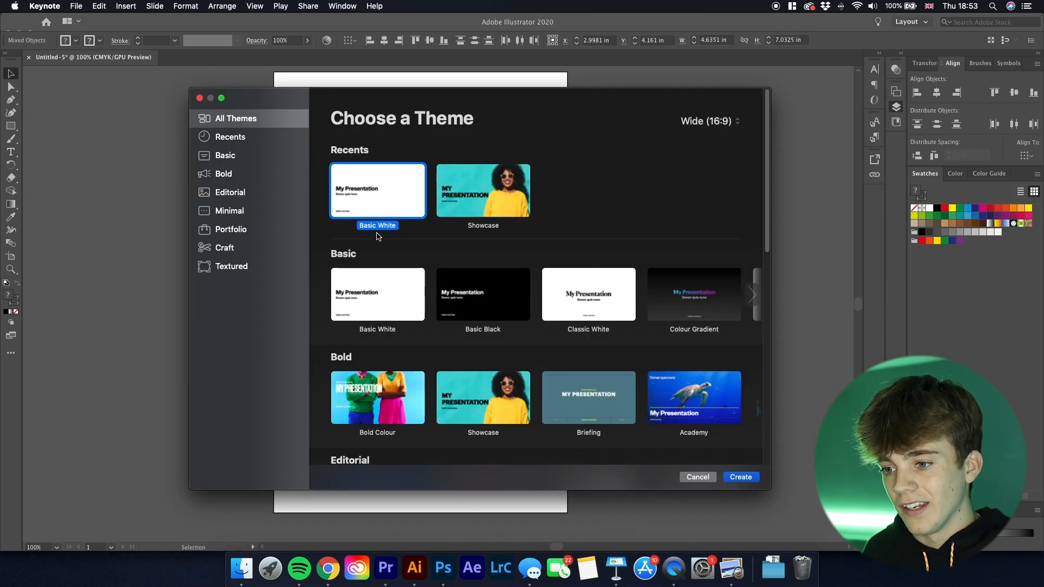
pyautogui.click(742, 479)
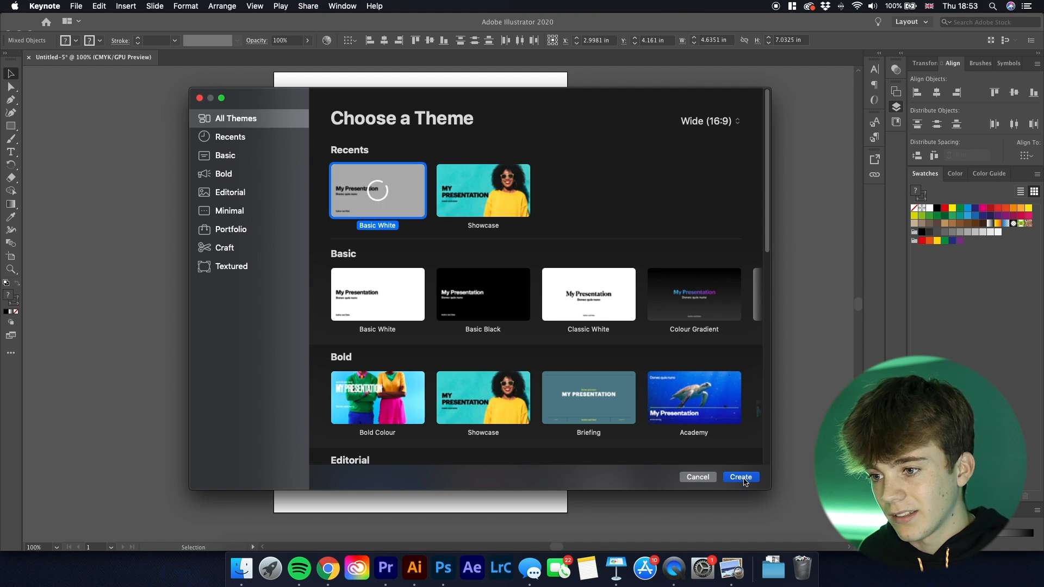